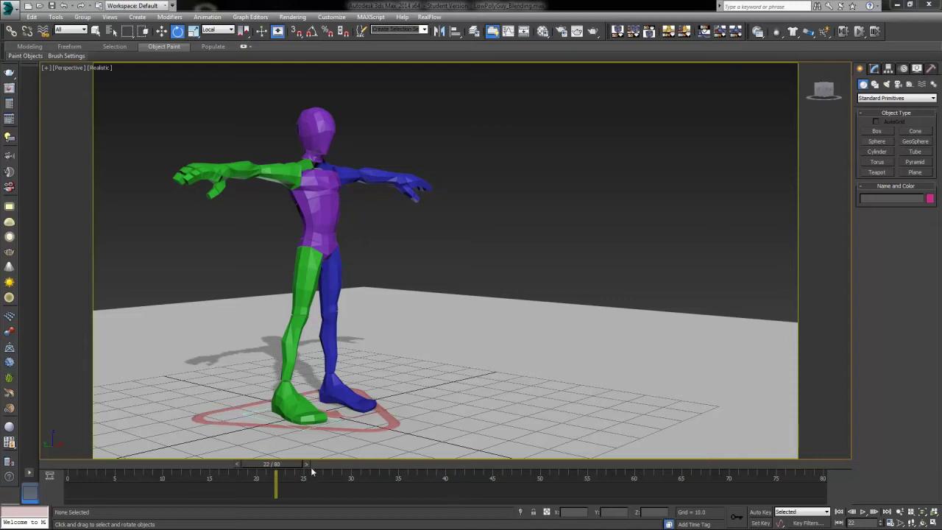
Step: Return to frame 0, add an absolute animation layer to the Character001 rig and switch it to animation mode
{"action": "left_click_drag", "start_coordinate": [281, 472], "coordinate": [67, 482]}
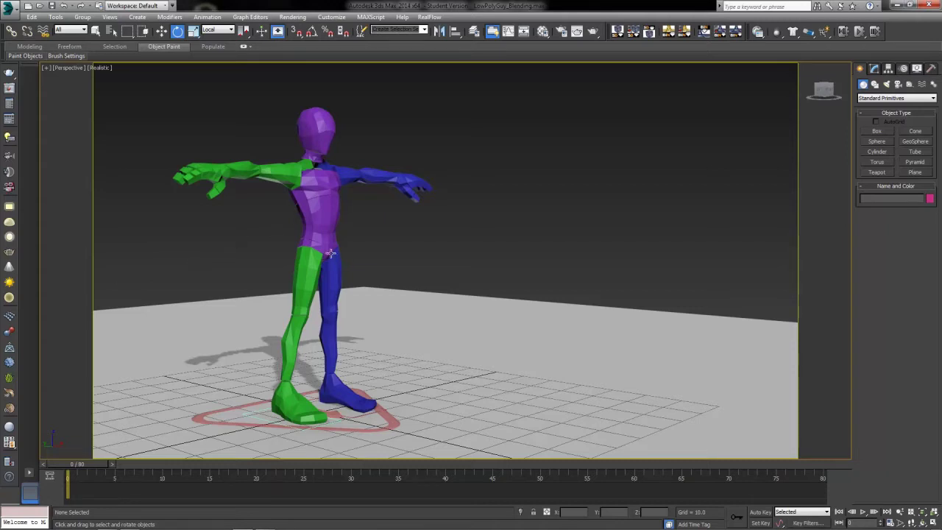
{"action": "left_click", "coordinate": [383, 431]}
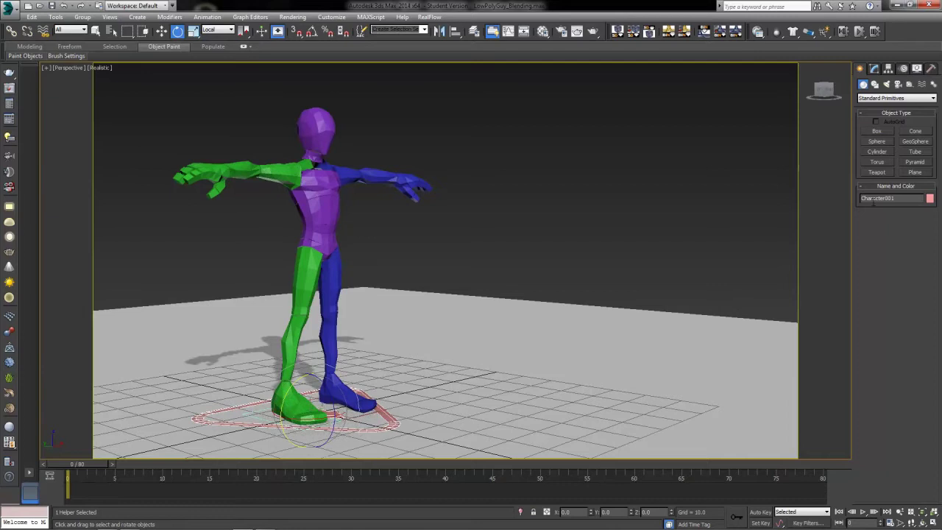
{"action": "left_click", "coordinate": [904, 69]}
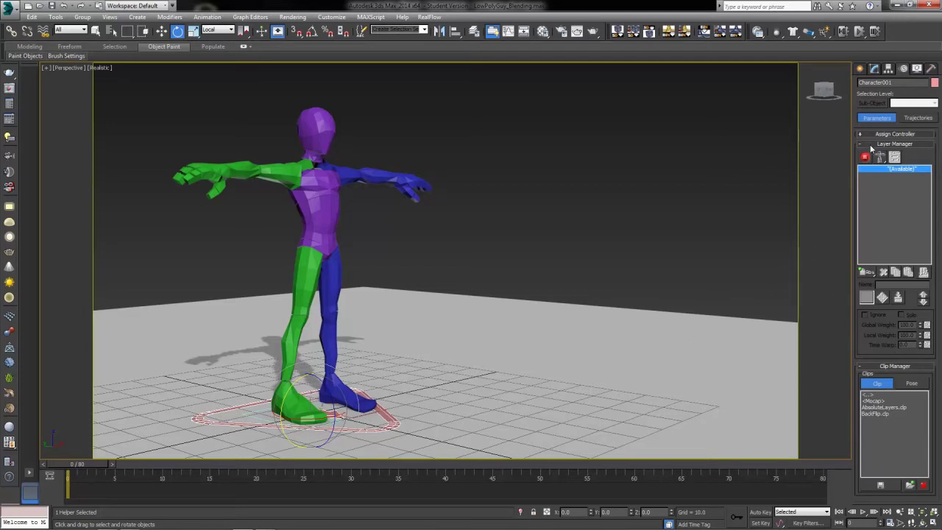
{"action": "left_click_drag", "start_coordinate": [867, 271], "coordinate": [868, 324]}
{"action": "left_click_drag", "start_coordinate": [800, 242], "coordinate": [861, 288]}
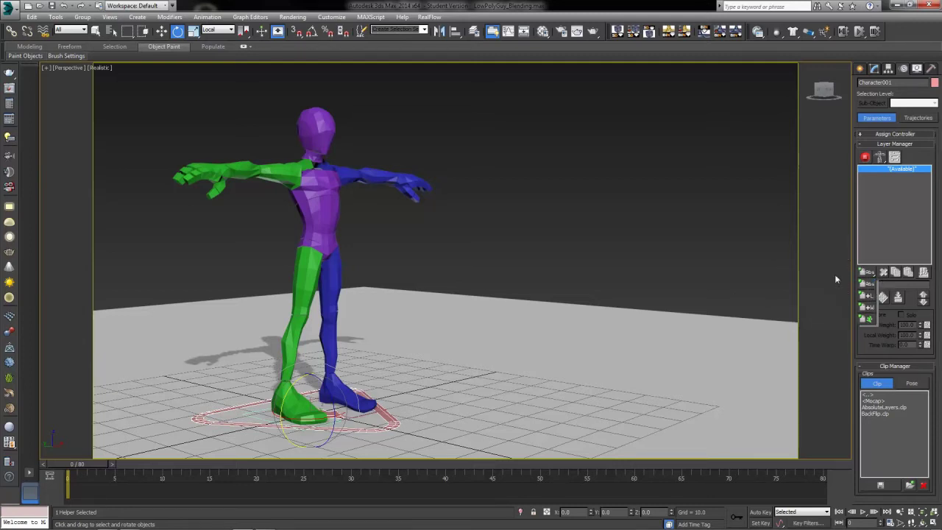
{"action": "left_click_drag", "start_coordinate": [863, 288], "coordinate": [862, 288]}
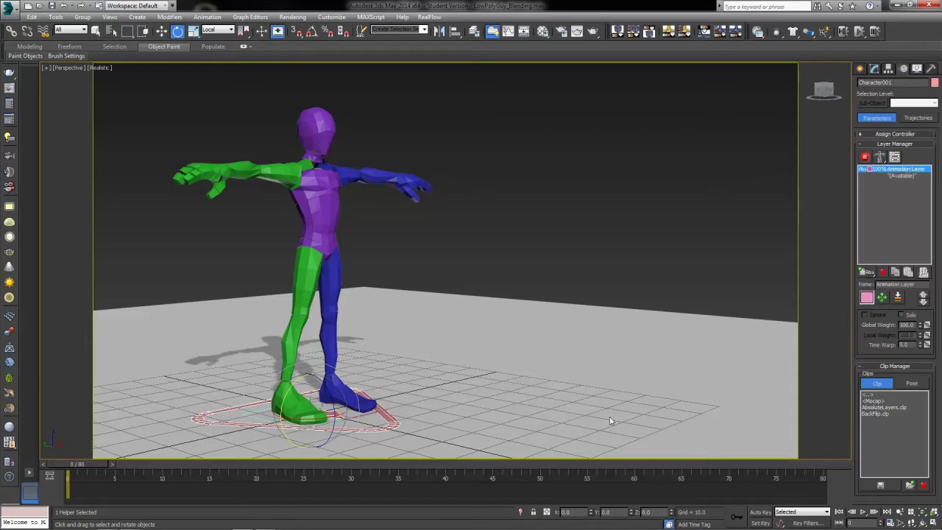
{"action": "left_click", "coordinate": [867, 157]}
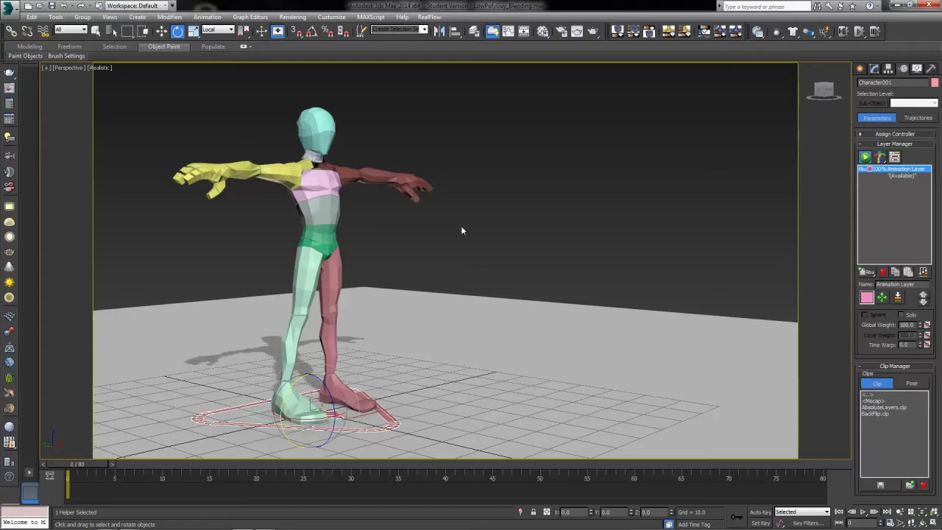
Step: Select the character's whole body hierarchy and load the UVW Remove utility for it
{"action": "double_click", "coordinate": [325, 251]}
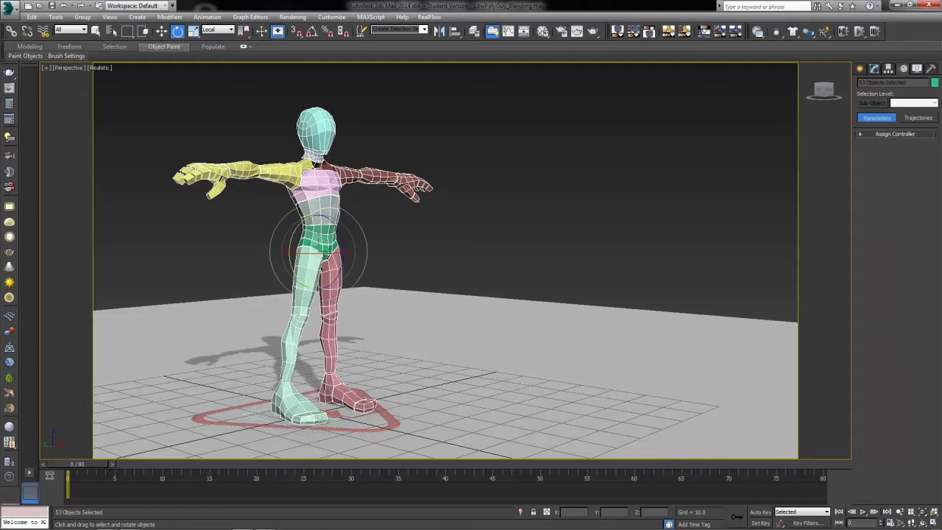
{"action": "left_click", "coordinate": [931, 69]}
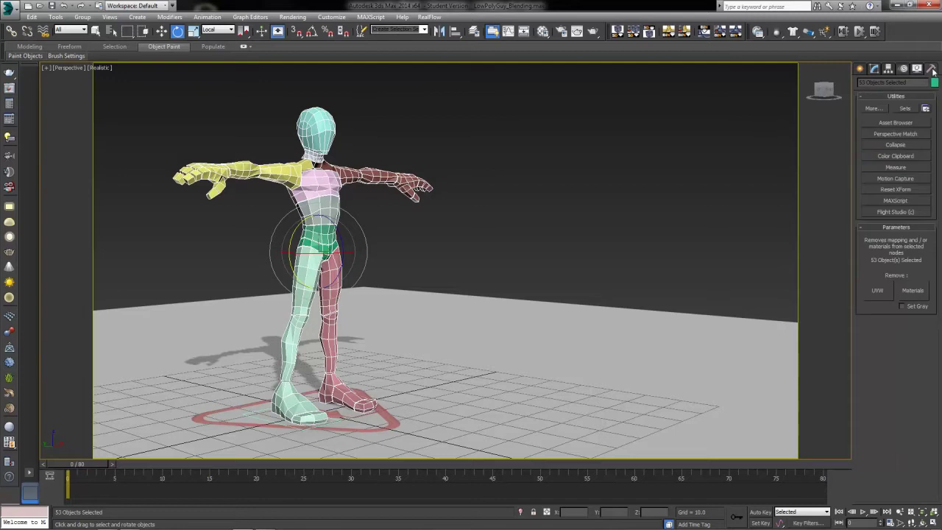
{"action": "left_click", "coordinate": [873, 108]}
{"action": "scroll", "coordinate": [533, 213], "scroll_direction": "down", "scroll_amount": 1}
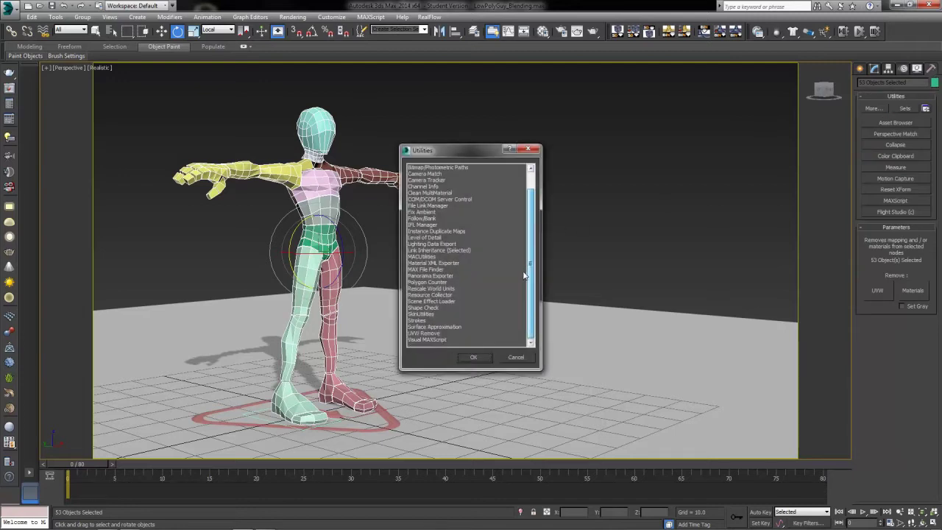
{"action": "left_click", "coordinate": [420, 334]}
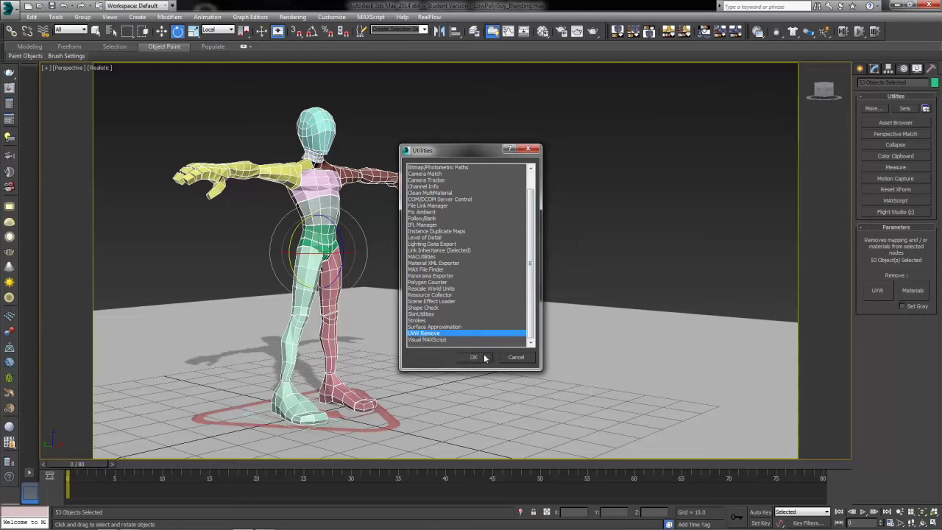
{"action": "left_click", "coordinate": [475, 357]}
{"action": "left_click", "coordinate": [873, 108]}
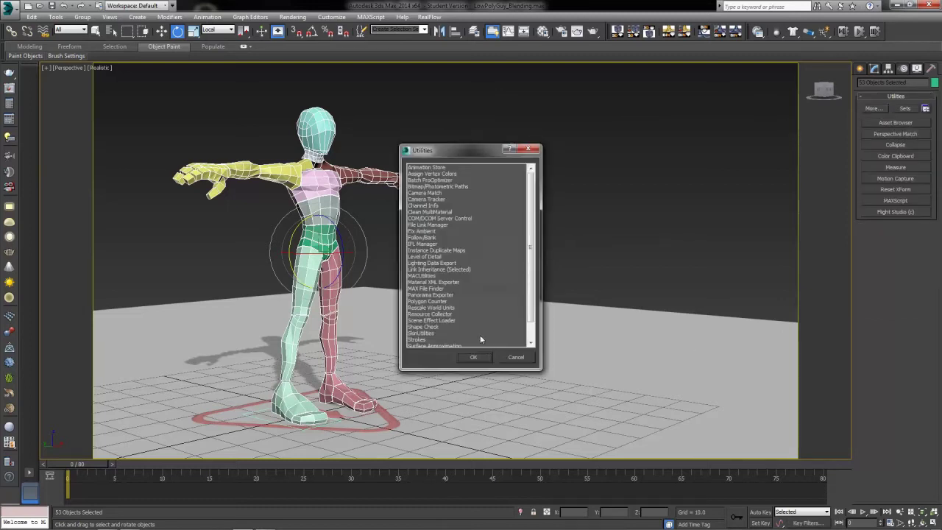
{"action": "scroll", "coordinate": [536, 250], "scroll_direction": "down", "scroll_amount": 1}
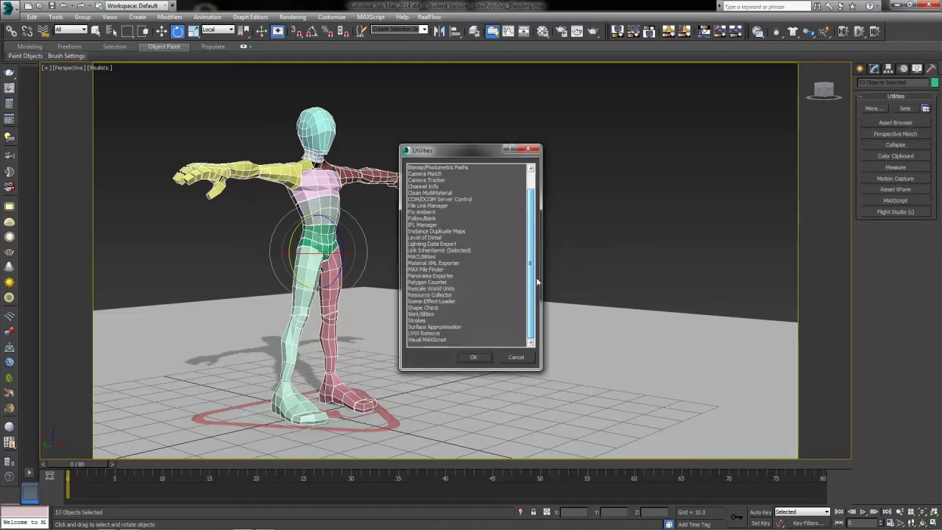
{"action": "left_click", "coordinate": [426, 333]}
{"action": "left_click", "coordinate": [474, 357]}
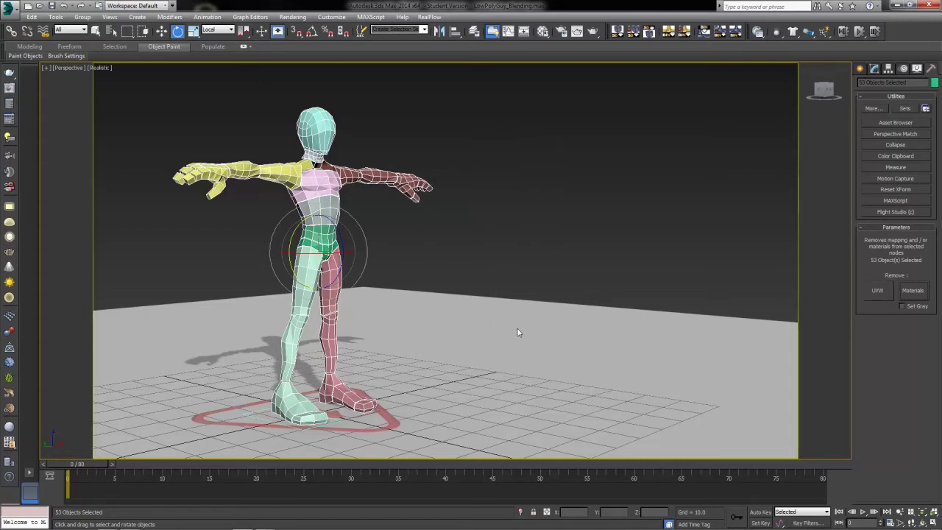
Step: Select the character's pelvis and try to rename its animation layer as Head Scratch
{"action": "left_click", "coordinate": [276, 293]}
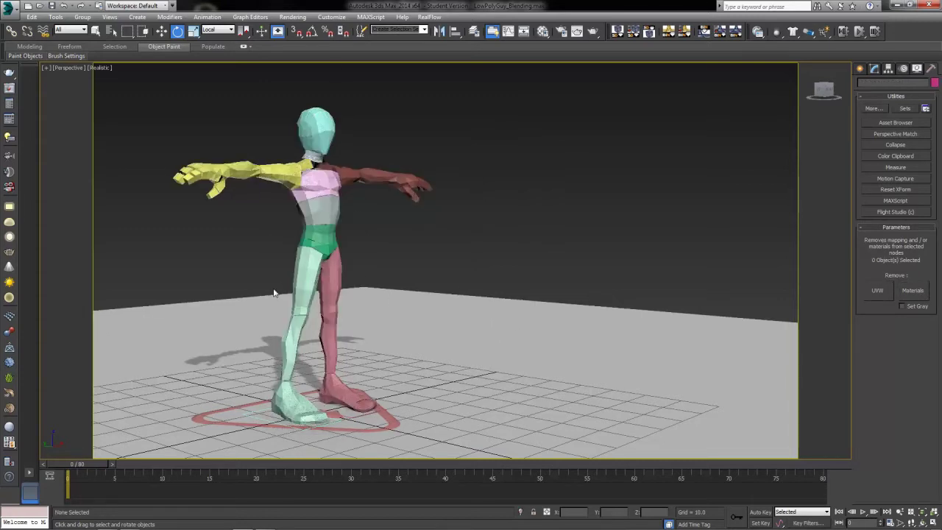
{"action": "left_click", "coordinate": [302, 251]}
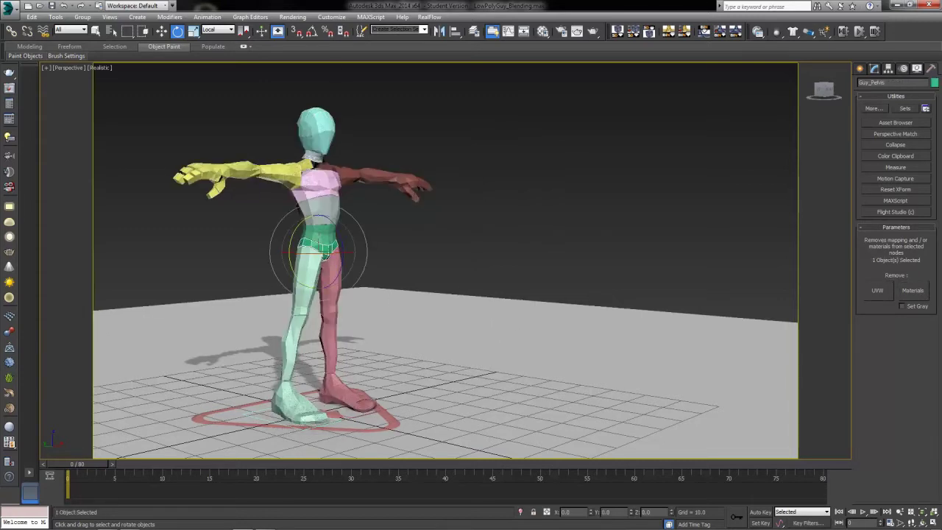
{"action": "left_click", "coordinate": [904, 68]}
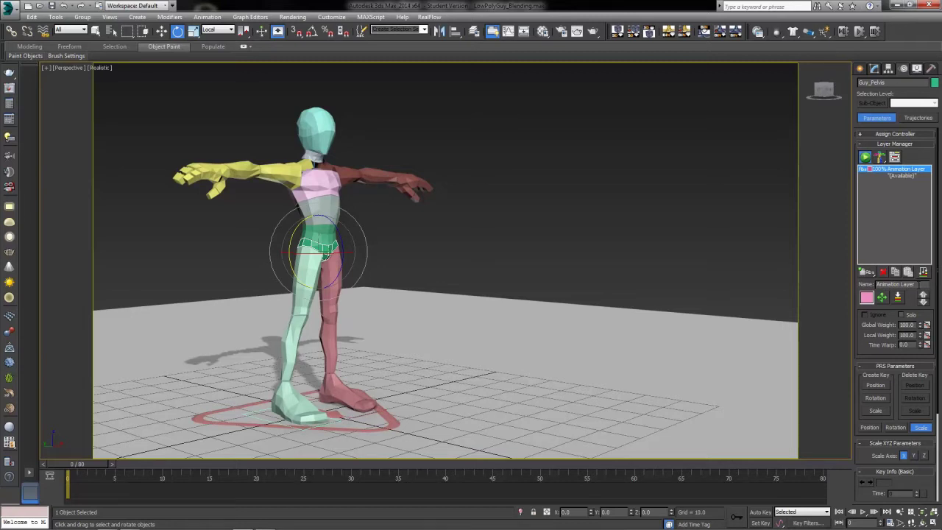
{"action": "left_click_drag", "start_coordinate": [920, 284], "coordinate": [872, 287]}
{"action": "type", "text": "Head Scratch"}
Step: Set the animation layer's colour to bright yellow (red 255, green 240, blue 0)
{"action": "left_click", "coordinate": [866, 297]}
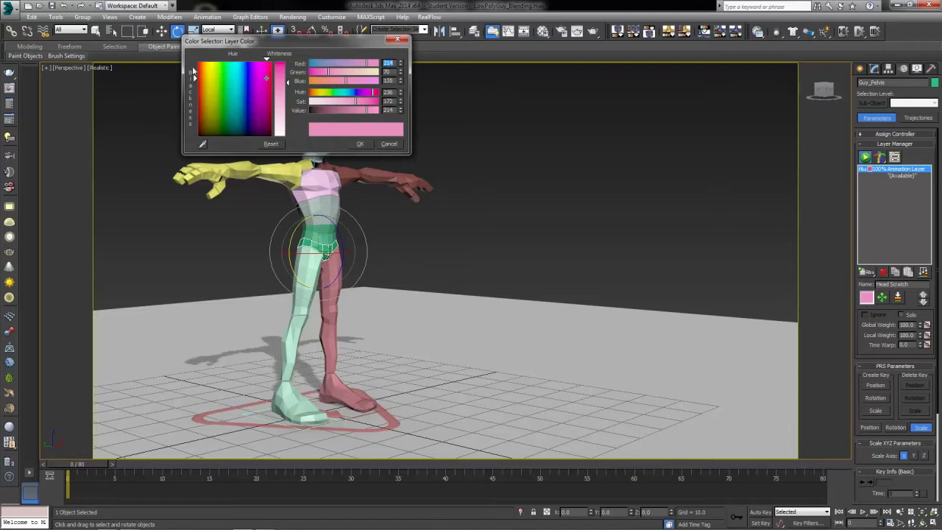
{"action": "left_click", "coordinate": [209, 71]}
{"action": "left_click_drag", "start_coordinate": [287, 83], "coordinate": [287, 62]}
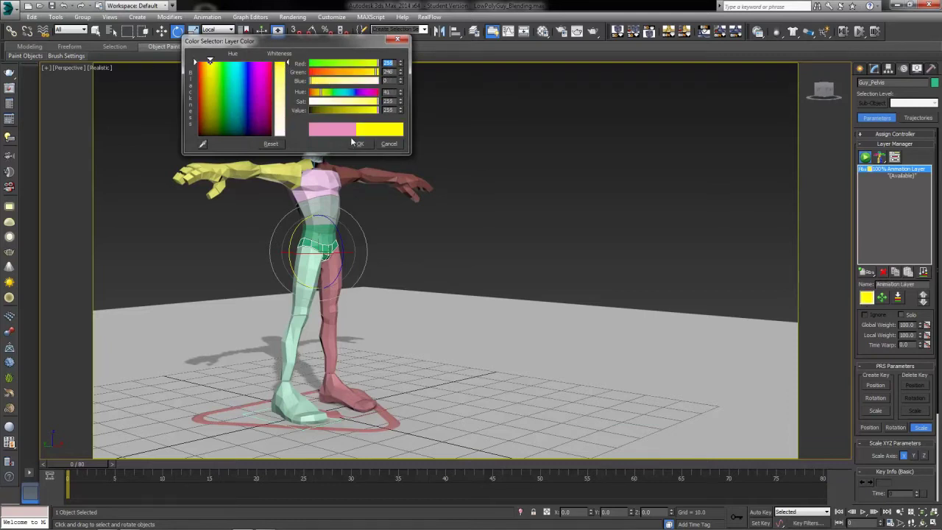
{"action": "left_click", "coordinate": [358, 144]}
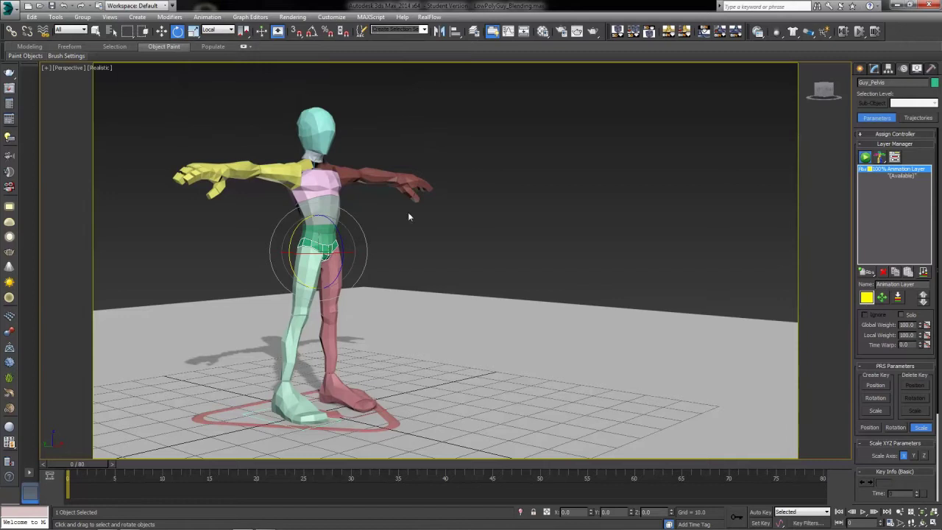
Step: Select the character's right upper arm and turn on Auto Key recording
{"action": "left_click", "coordinate": [284, 176]}
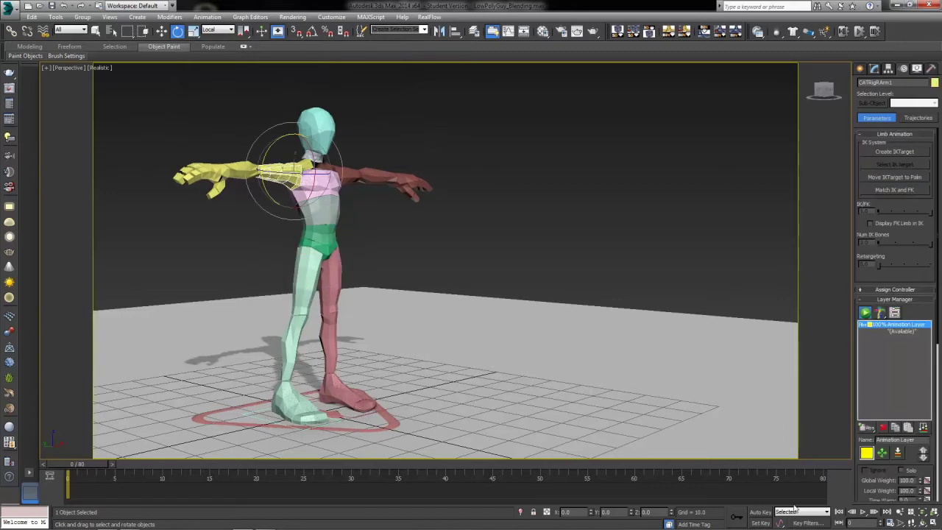
{"action": "left_click", "coordinate": [761, 512]}
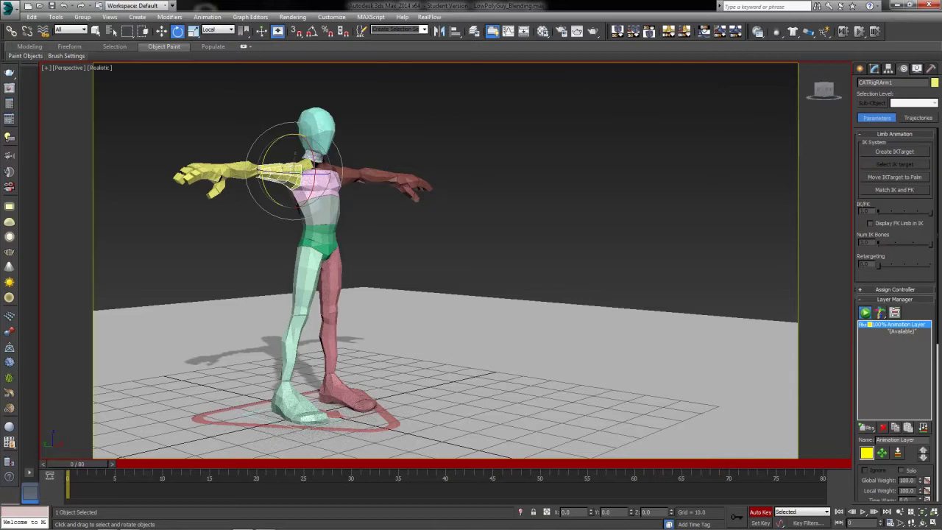
{"action": "mouse_move", "coordinate": [266, 153]}
{"action": "left_mouse_down"}
{"action": "mouse_move", "coordinate": [276, 111]}
{"action": "mouse_move", "coordinate": [267, 138]}
{"action": "left_mouse_up"}
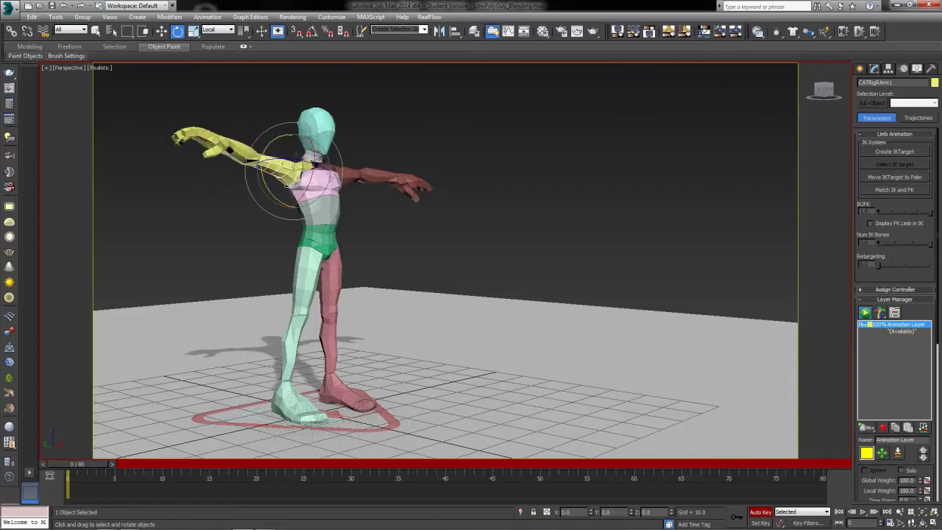
{"action": "left_click_drag", "start_coordinate": [284, 173], "coordinate": [265, 107]}
{"action": "left_click", "coordinate": [251, 147]}
{"action": "key", "text": "ctrl+z"}
{"action": "key", "text": "ctrl+z"}
{"action": "key", "text": "ctrl+z"}
{"action": "key", "text": "ctrl+z"}
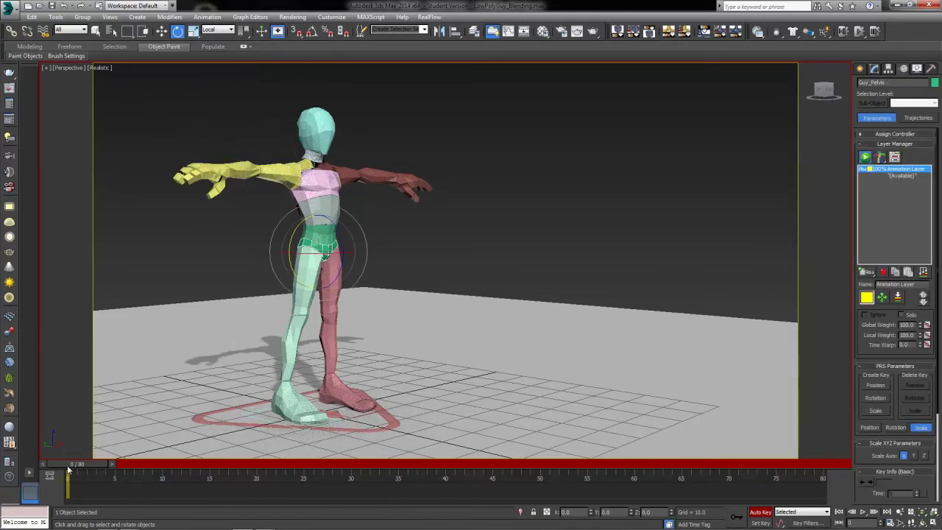
Step: At frame 20, rotate the right upper arm upward and bend the forearm inward, raising the hand above the head
{"action": "left_click_drag", "start_coordinate": [69, 465], "coordinate": [254, 465]}
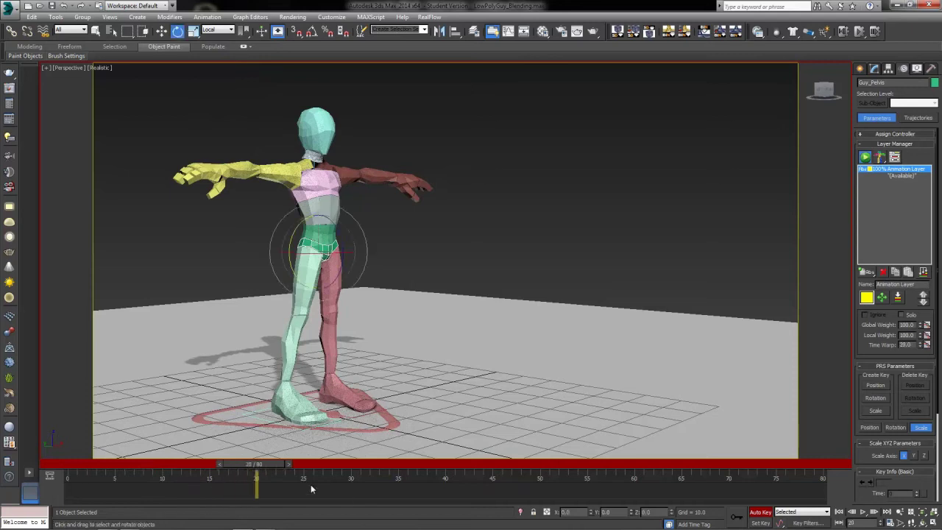
{"action": "left_click", "coordinate": [274, 176]}
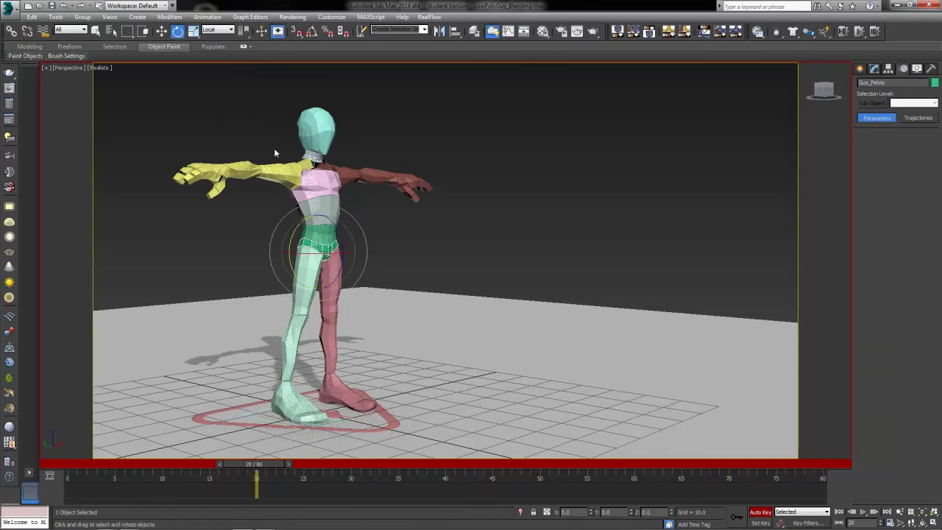
{"action": "left_click_drag", "start_coordinate": [263, 176], "coordinate": [375, 137]}
{"action": "left_click", "coordinate": [254, 111]}
{"action": "left_click_drag", "start_coordinate": [275, 134], "coordinate": [298, 159]}
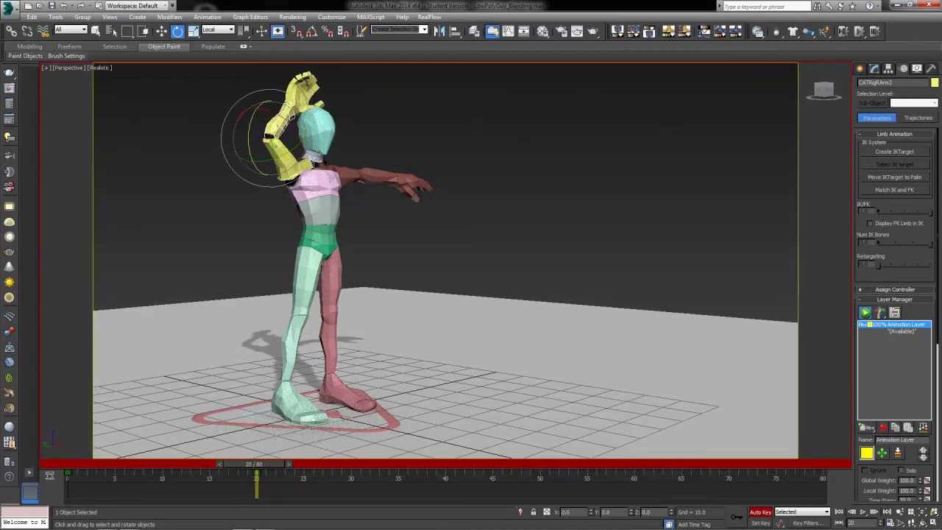
Step: Rotate the right palm, lower the upper arm and rotate the forearm to bring the hand beside the head
{"action": "left_click", "coordinate": [294, 97]}
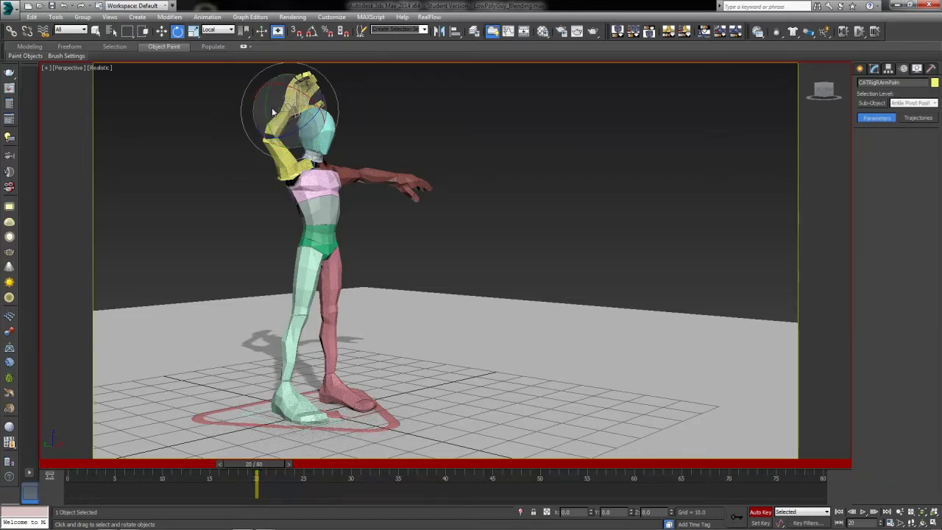
{"action": "left_click_drag", "start_coordinate": [266, 111], "coordinate": [255, 181]}
{"action": "left_click", "coordinate": [276, 153]}
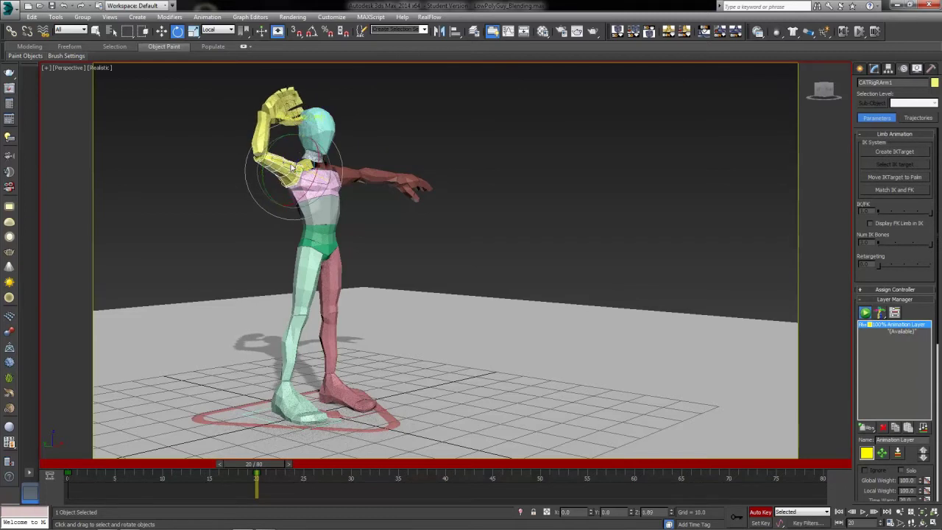
{"action": "left_click", "coordinate": [259, 129]}
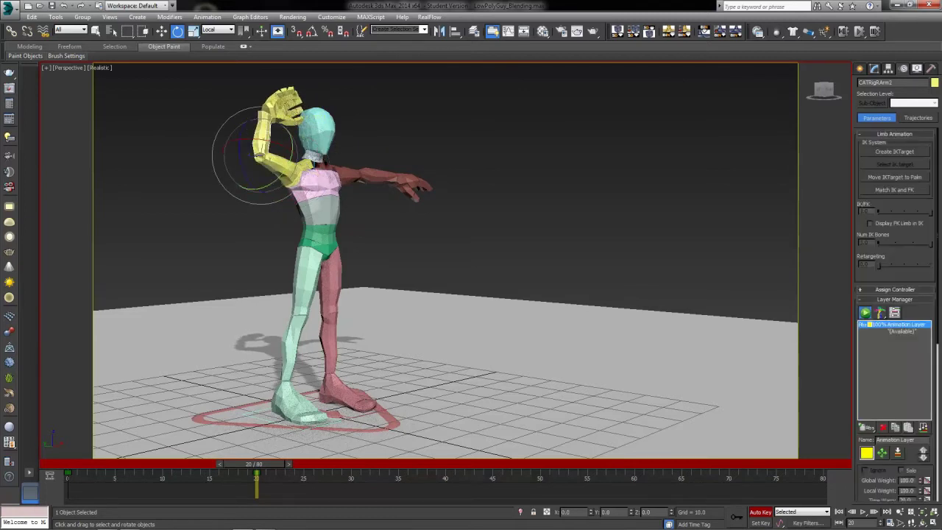
{"action": "left_click_drag", "start_coordinate": [292, 145], "coordinate": [238, 146]}
Step: Adjust the rotations of the right palm and upper arm at frame 20 so the hand rests against the head
{"action": "left_click", "coordinate": [284, 127]}
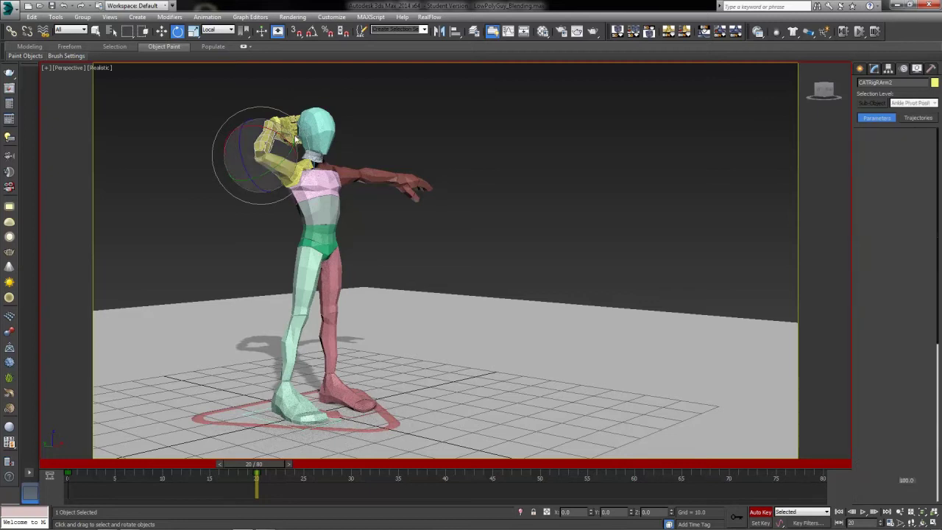
{"action": "left_click_drag", "start_coordinate": [303, 138], "coordinate": [300, 150]}
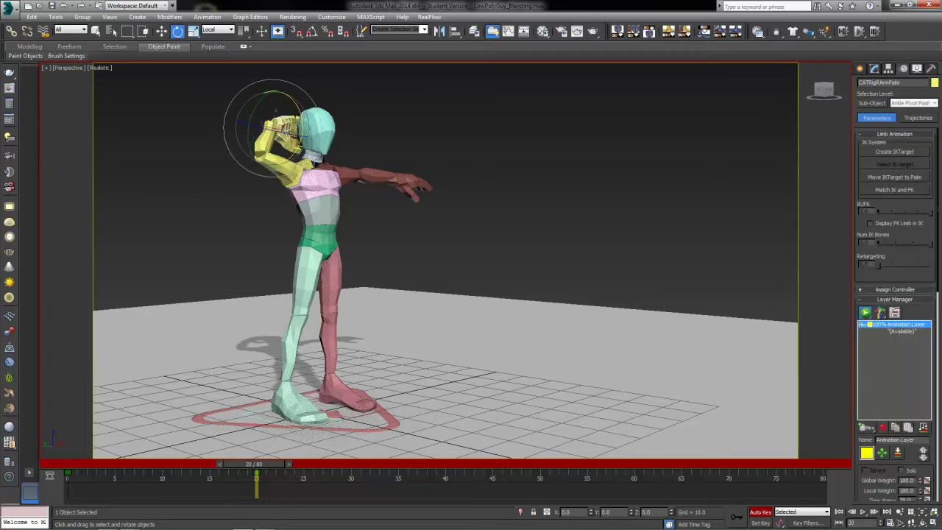
{"action": "left_click_drag", "start_coordinate": [249, 117], "coordinate": [231, 132]}
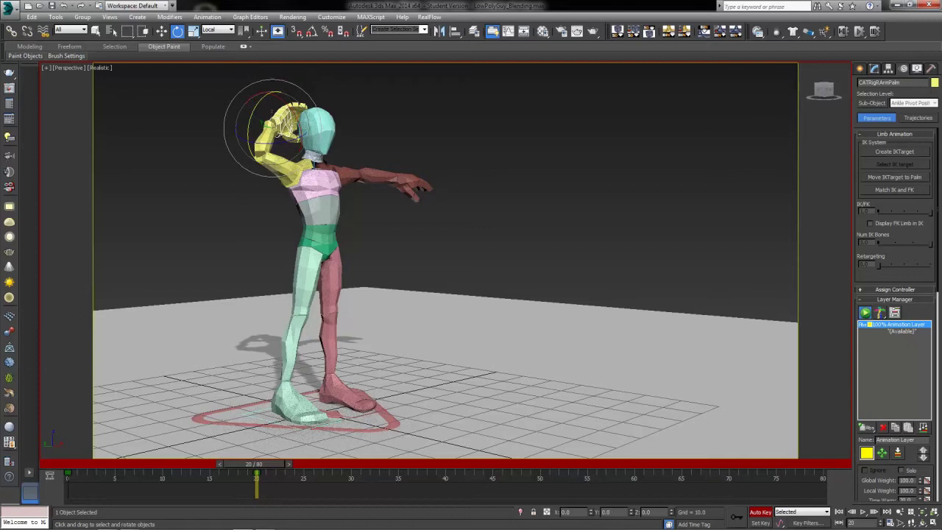
{"action": "left_click", "coordinate": [285, 171]}
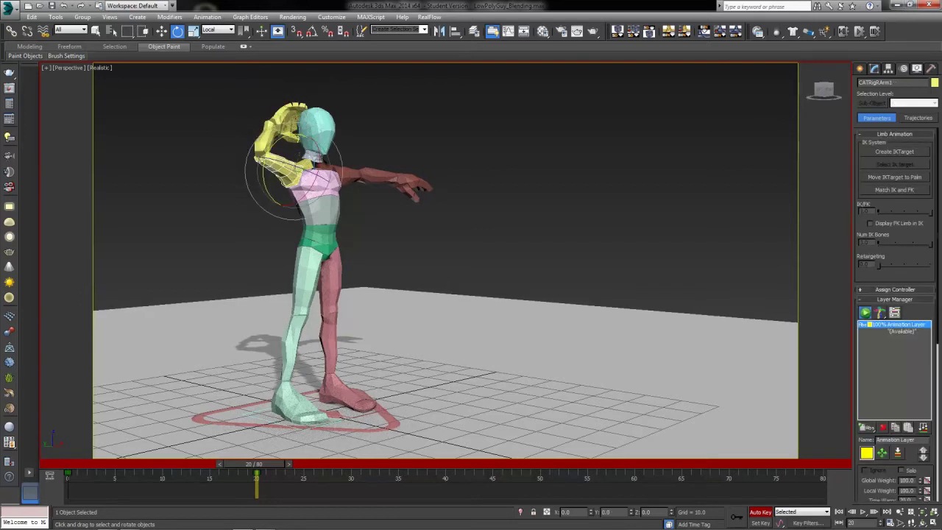
{"action": "left_click_drag", "start_coordinate": [265, 185], "coordinate": [263, 168]}
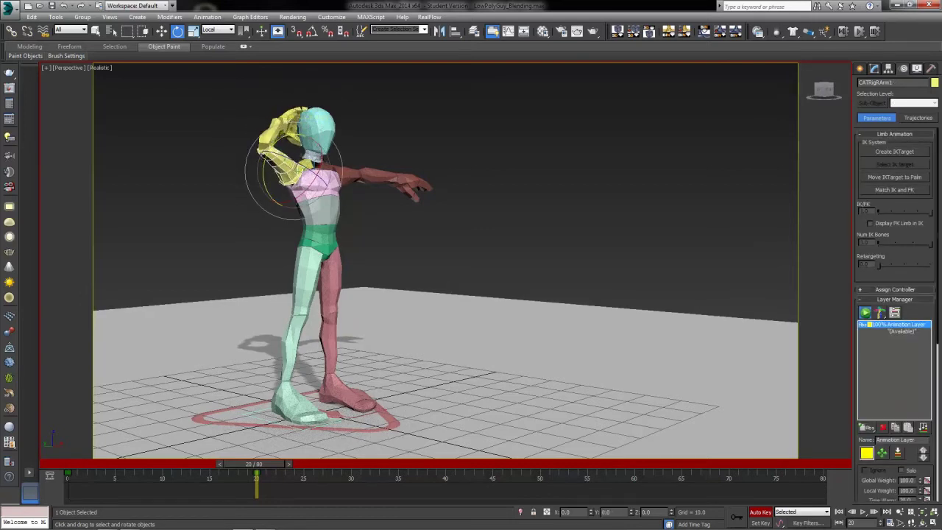
{"action": "left_click", "coordinate": [294, 125]}
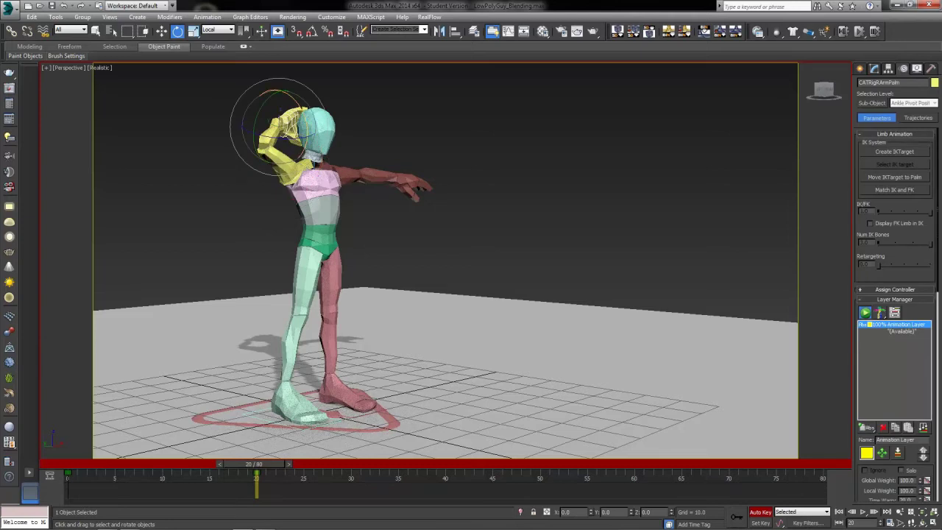
{"action": "left_click_drag", "start_coordinate": [304, 118], "coordinate": [307, 126]}
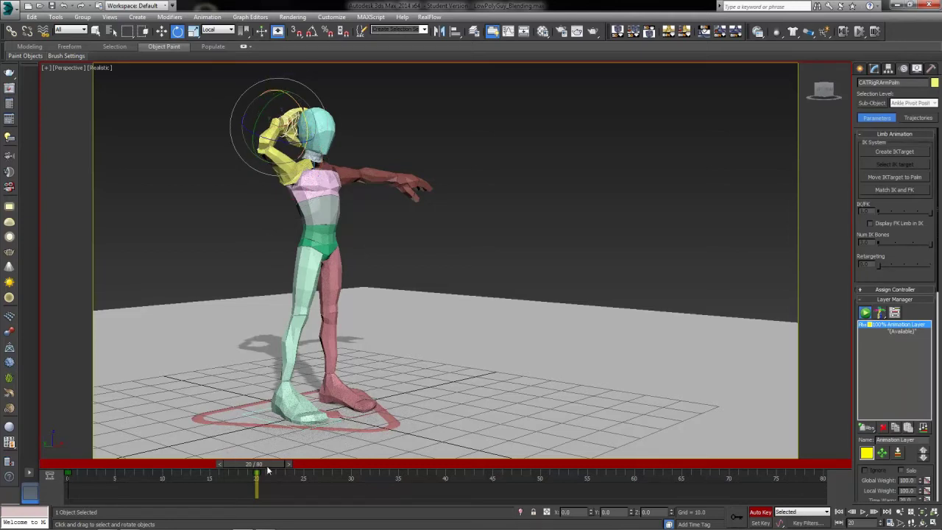
Step: At frame 0, rotate the right upper arm down to the character's side
{"action": "left_click_drag", "start_coordinate": [269, 465], "coordinate": [66, 506]}
{"action": "key", "text": "e"}
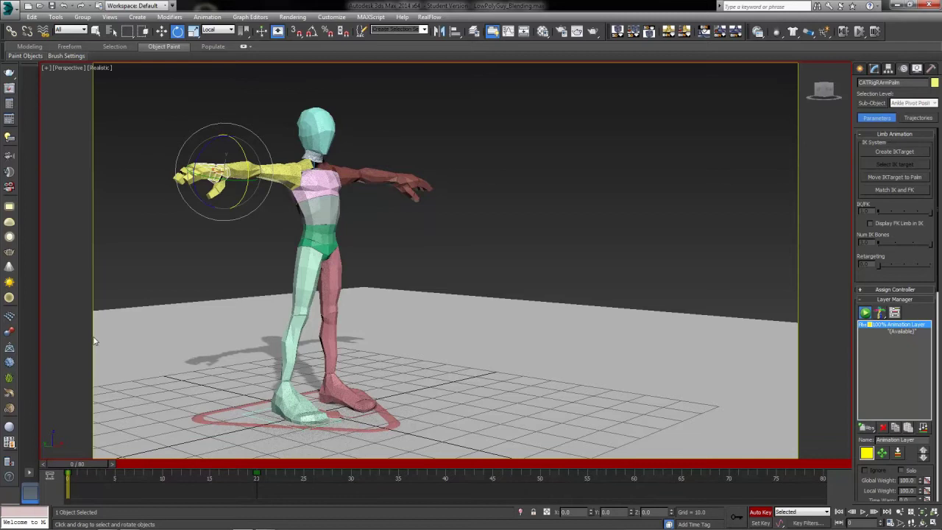
{"action": "left_click", "coordinate": [283, 173]}
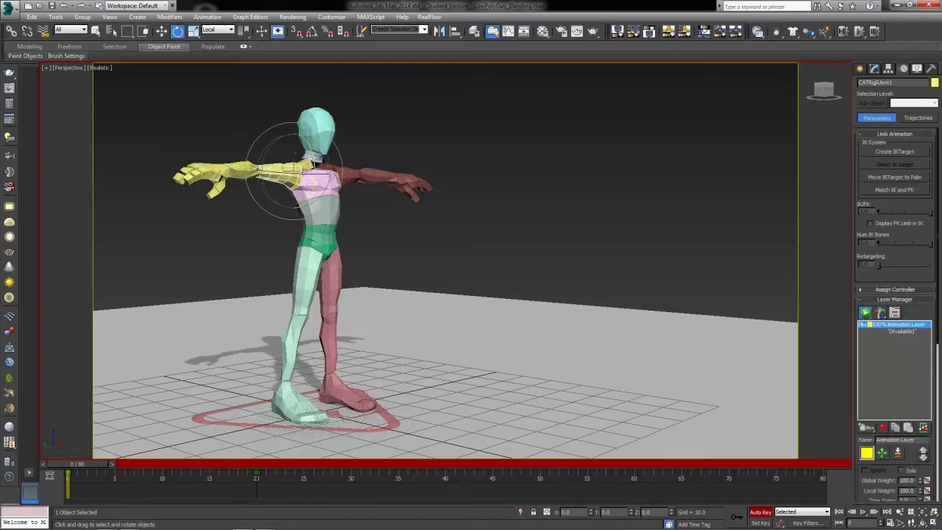
{"action": "left_click_drag", "start_coordinate": [264, 156], "coordinate": [255, 187]}
Step: At frame 10, rotate the right forearm to adjust the in-between pose of the raising arm
{"action": "left_click_drag", "start_coordinate": [74, 469], "coordinate": [168, 509]}
{"action": "key", "text": "e"}
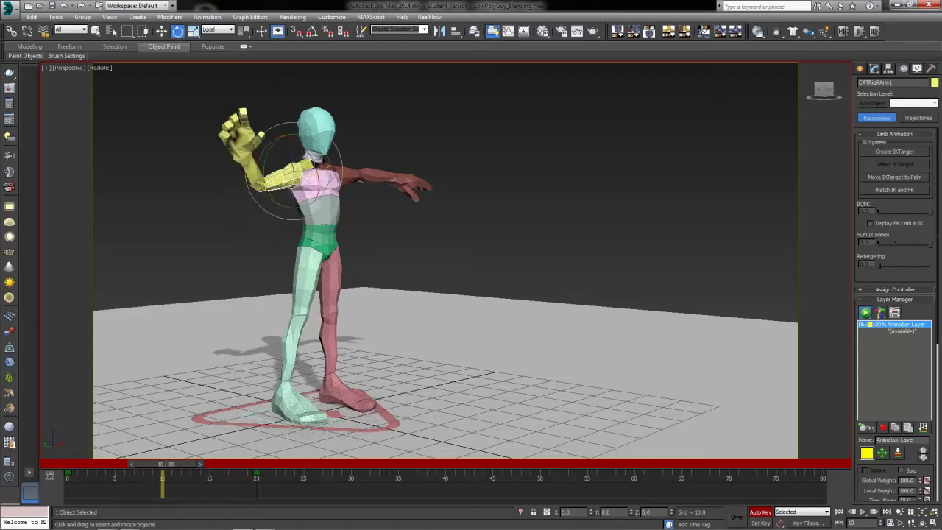
{"action": "left_click", "coordinate": [250, 173]}
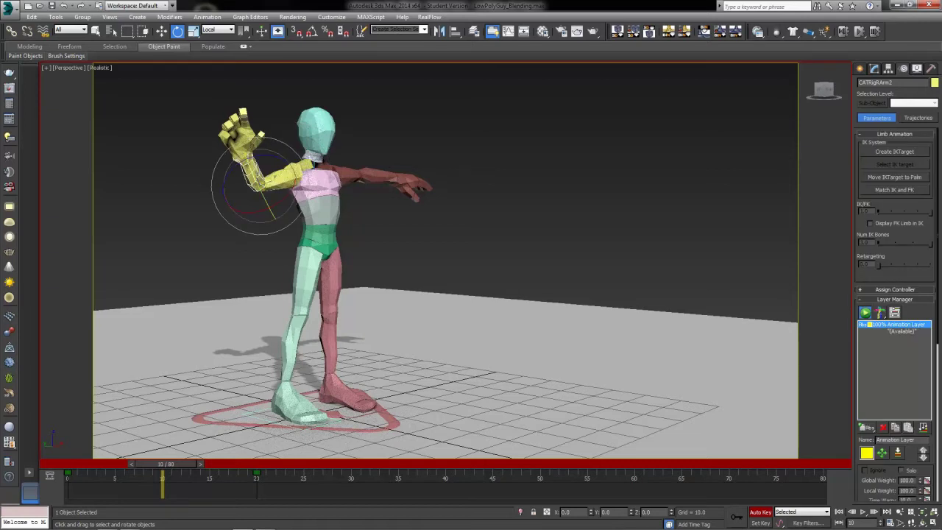
{"action": "left_click_drag", "start_coordinate": [256, 178], "coordinate": [242, 144]}
Step: At frame 0, lower the left upper arm to the character's side and turn off Auto Key recording
{"action": "left_click_drag", "start_coordinate": [169, 468], "coordinate": [68, 518]}
{"action": "key", "text": "e"}
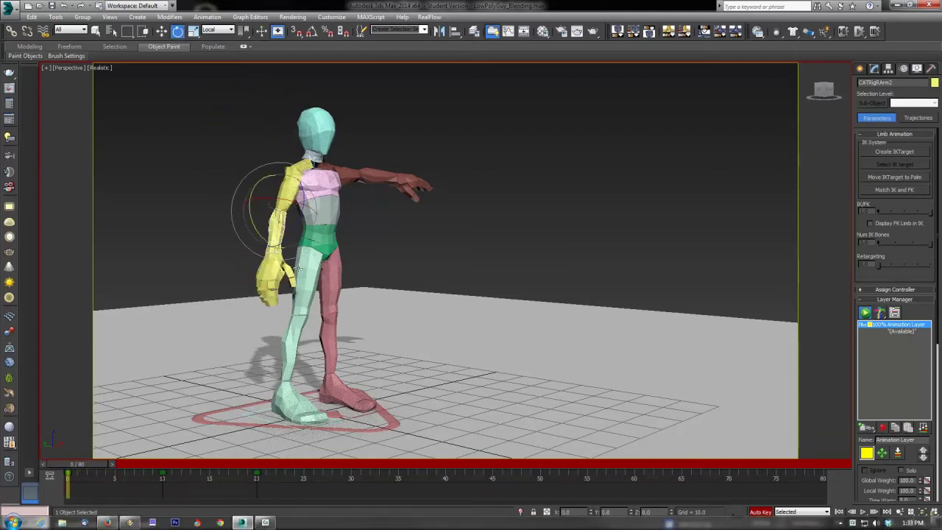
{"action": "left_click", "coordinate": [353, 179]}
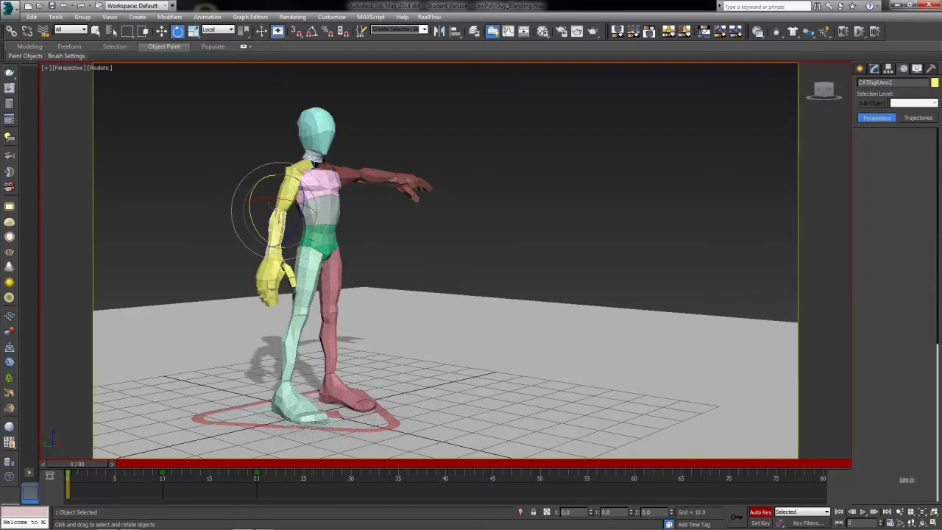
{"action": "left_click_drag", "start_coordinate": [340, 137], "coordinate": [414, 181]}
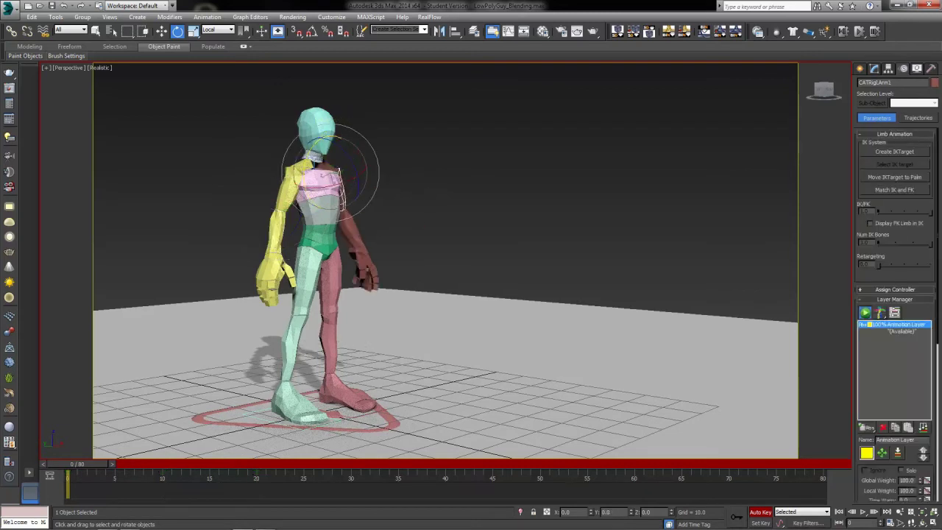
{"action": "left_click", "coordinate": [762, 512]}
{"action": "mouse_move", "coordinate": [68, 468]}
{"action": "left_mouse_down"}
{"action": "mouse_move", "coordinate": [263, 471]}
{"action": "mouse_move", "coordinate": [184, 512]}
{"action": "mouse_move", "coordinate": [122, 486]}
{"action": "mouse_move", "coordinate": [228, 485]}
{"action": "mouse_move", "coordinate": [68, 471]}
{"action": "mouse_move", "coordinate": [273, 471]}
{"action": "mouse_move", "coordinate": [69, 471]}
{"action": "left_mouse_up"}
{"action": "left_click_drag", "start_coordinate": [44, 524], "coordinate": [2, 471]}
{"action": "key", "text": "e"}
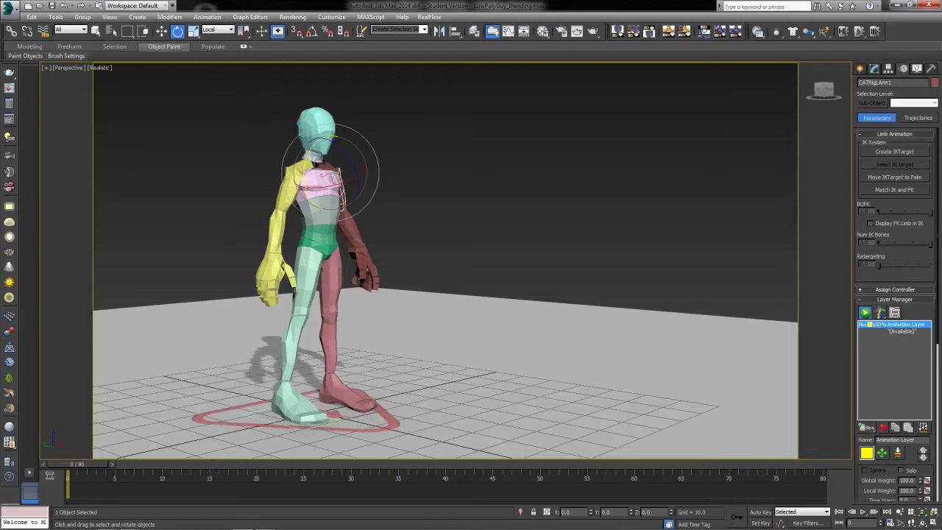
Step: Rename the yellow animation layer as Head_Scratch
{"action": "left_click_drag", "start_coordinate": [927, 442], "coordinate": [683, 463]}
{"action": "type", "text": "Head_Scratch"}
{"action": "key", "text": "Return"}
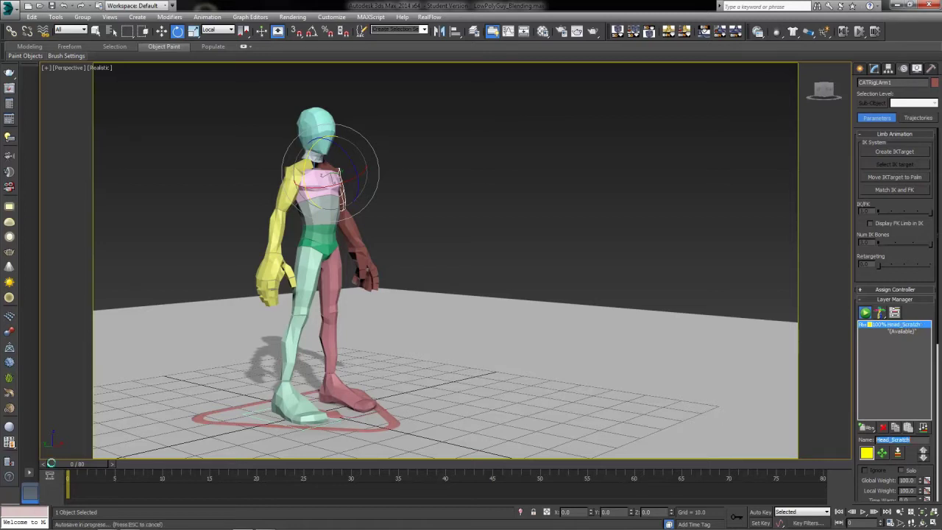
Step: At frame 20, turn on Auto Key recording and rotate the head for the scratching pose
{"action": "left_click_drag", "start_coordinate": [79, 466], "coordinate": [126, 479]}
{"action": "left_click_drag", "start_coordinate": [151, 512], "coordinate": [271, 507]}
{"action": "key", "text": "e"}
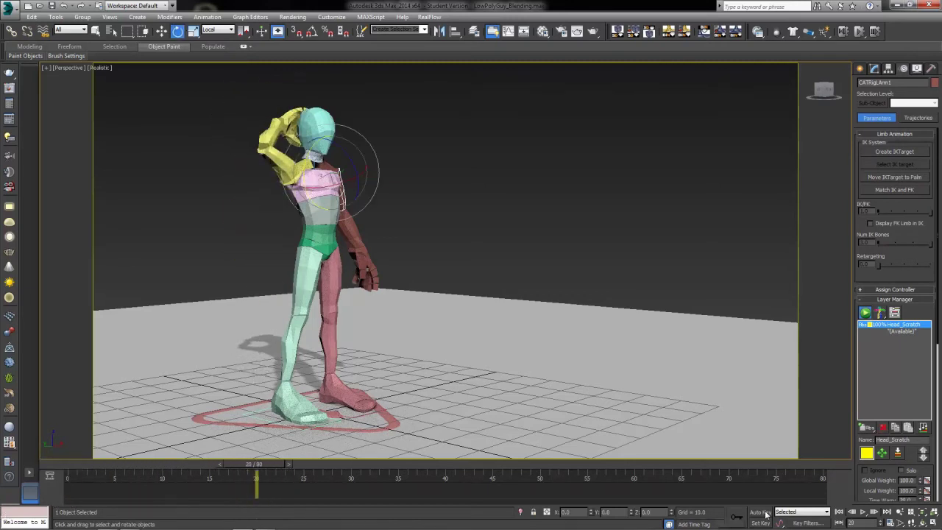
{"action": "left_click", "coordinate": [760, 512]}
{"action": "left_click", "coordinate": [320, 132]}
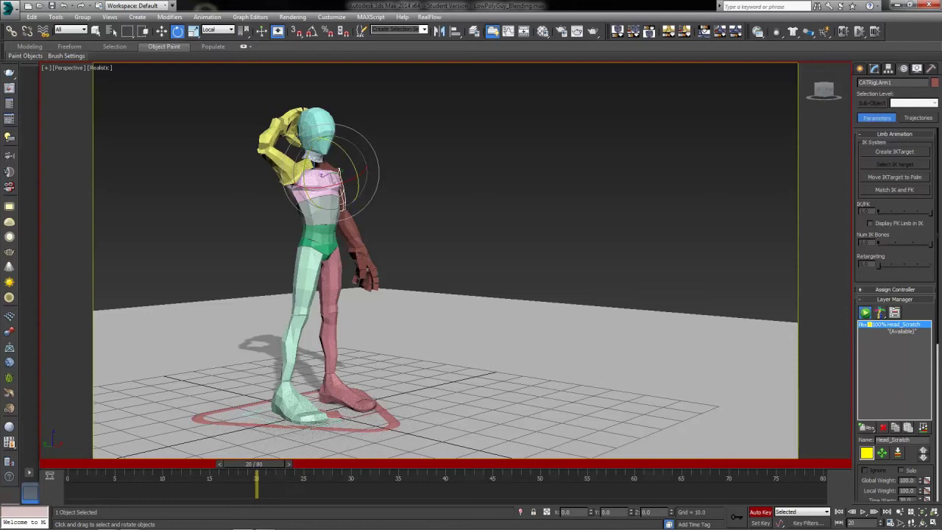
{"action": "left_click_drag", "start_coordinate": [340, 130], "coordinate": [327, 164]}
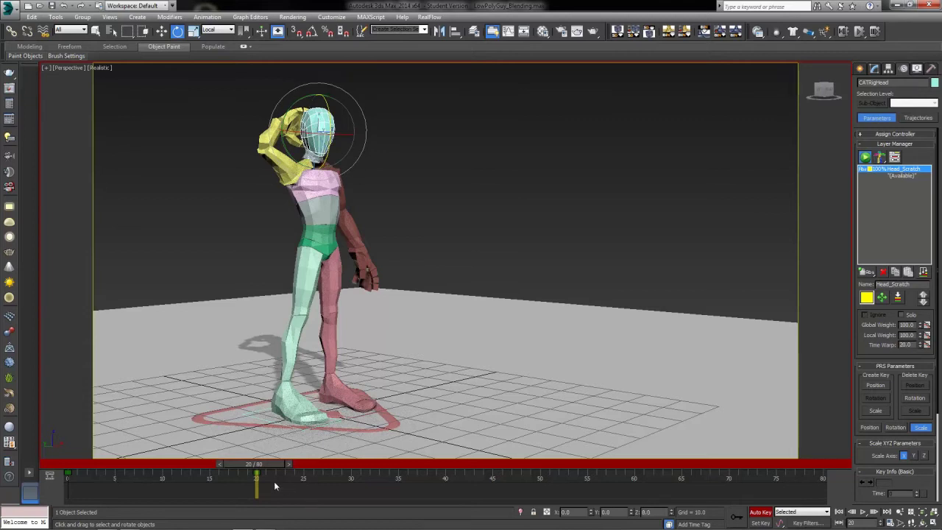
Step: Rotate the chest slightly for the head-scratch pose and turn off Auto Key recording back at frame 0
{"action": "left_click_drag", "start_coordinate": [225, 468], "coordinate": [240, 482]}
{"action": "key", "text": "e"}
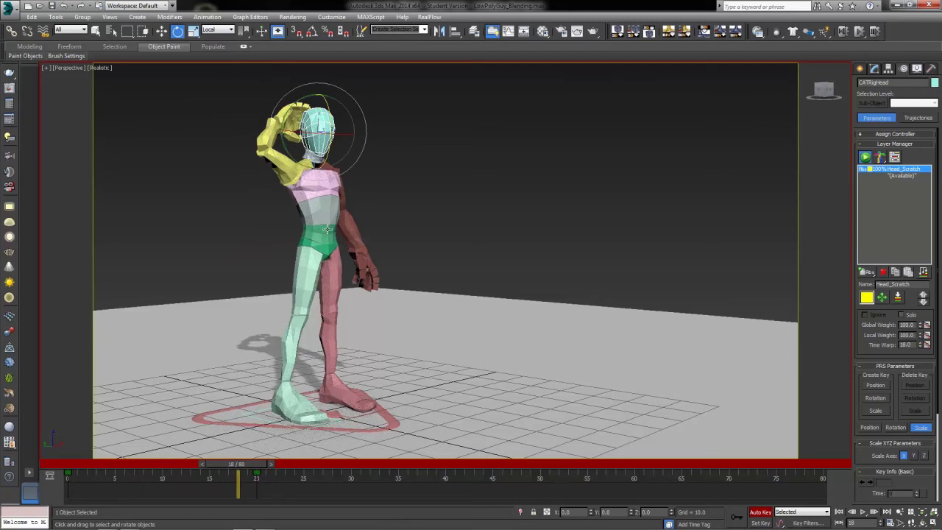
{"action": "left_click", "coordinate": [324, 192]}
{"action": "left_click_drag", "start_coordinate": [324, 192], "coordinate": [320, 174]}
{"action": "left_click_drag", "start_coordinate": [237, 465], "coordinate": [79, 487]}
{"action": "key", "text": "e"}
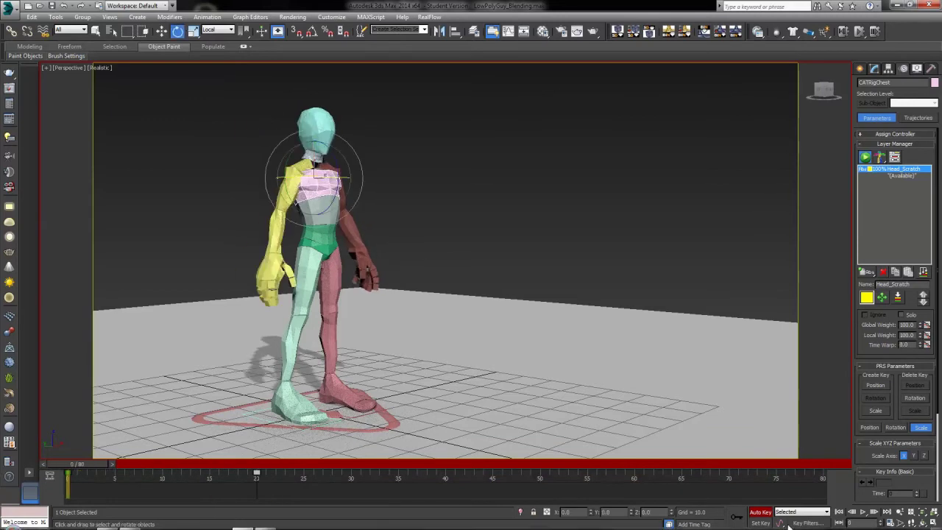
{"action": "left_click", "coordinate": [762, 513]}
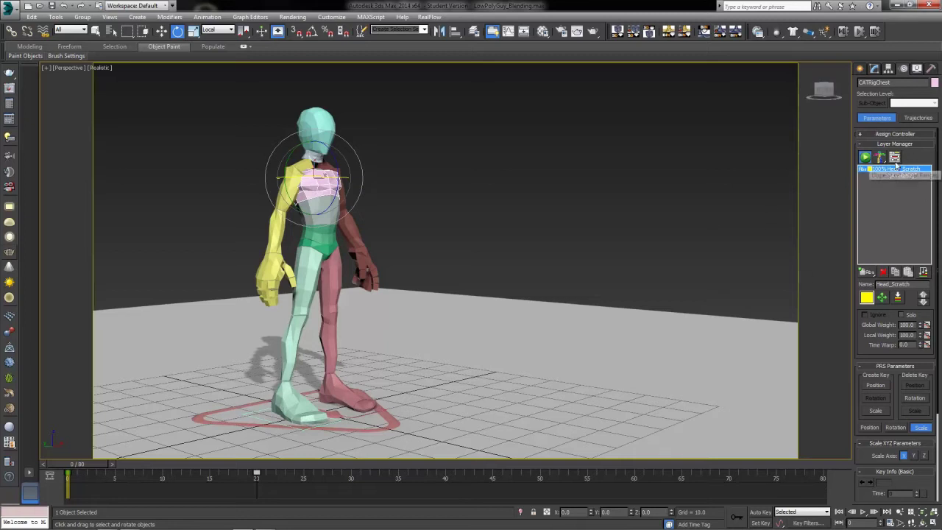
Step: Add a second absolute animation layer in the available slot below Head_Scratch
{"action": "left_click", "coordinate": [865, 157]}
{"action": "left_click", "coordinate": [900, 176]}
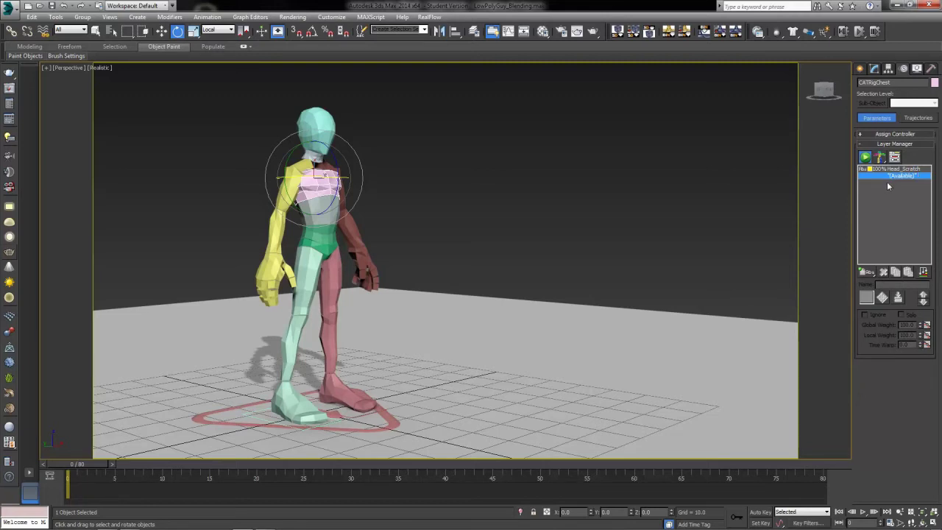
{"action": "left_click_drag", "start_coordinate": [867, 272], "coordinate": [868, 284]}
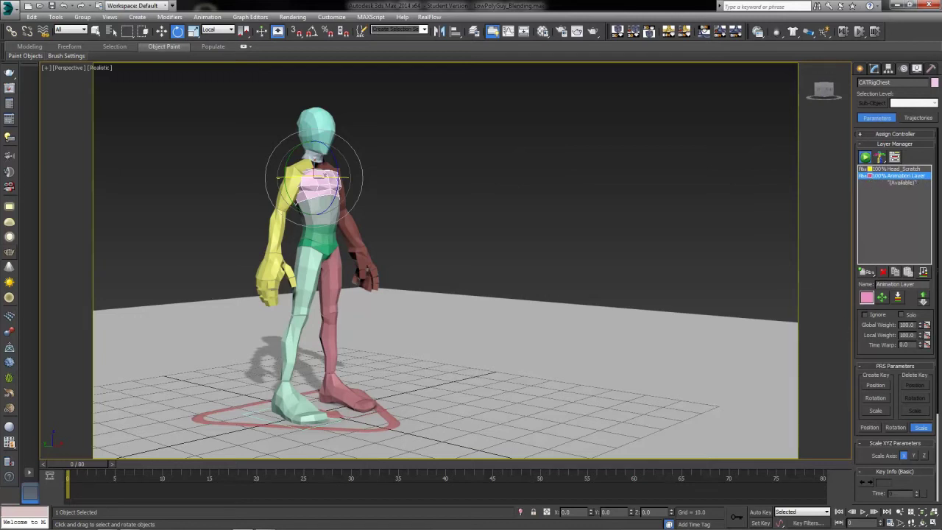
Step: Set the new animation layer's colour to bright, fully saturated red
{"action": "left_click", "coordinate": [867, 297]}
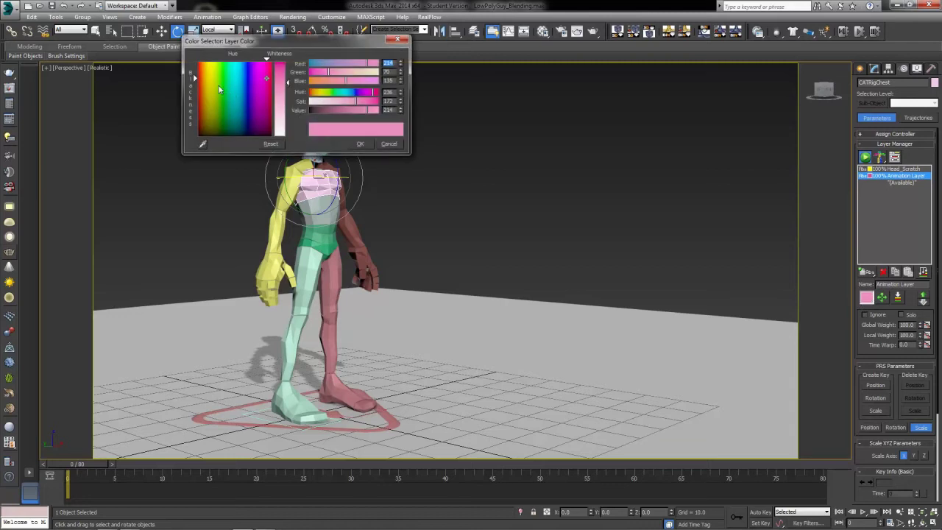
{"action": "left_click_drag", "start_coordinate": [225, 81], "coordinate": [196, 60]}
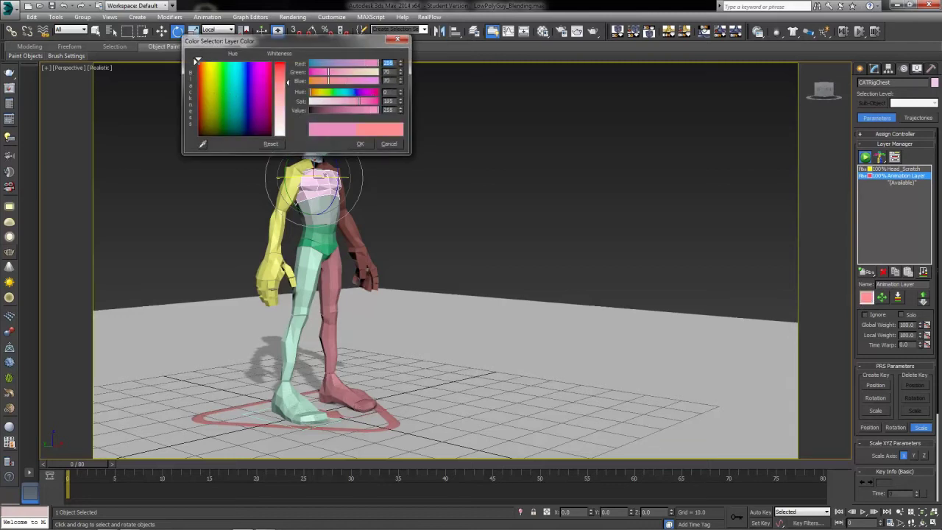
{"action": "left_click_drag", "start_coordinate": [281, 74], "coordinate": [284, 61]}
{"action": "left_click", "coordinate": [361, 145]}
{"action": "left_click", "coordinate": [360, 144]}
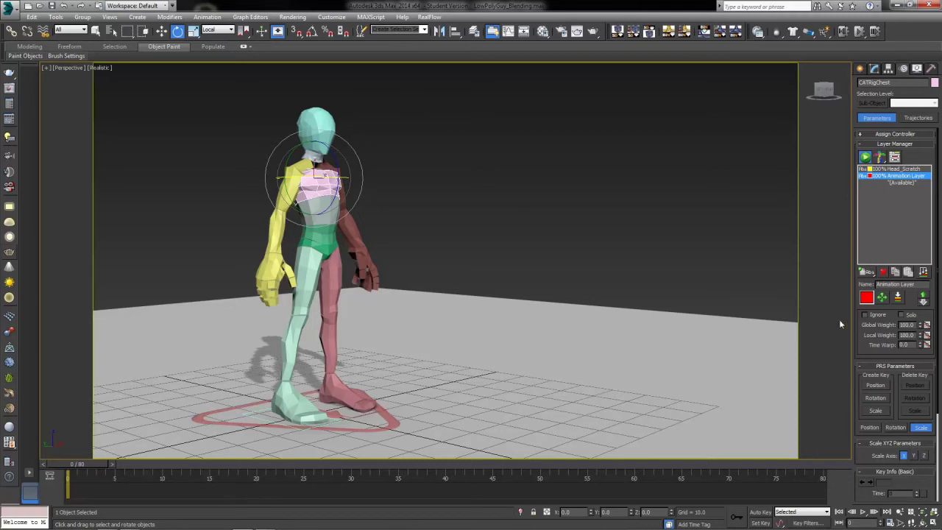
Step: Rename the red animation layer as Handshake and turn on Auto Key recording at frame 0
{"action": "left_click_drag", "start_coordinate": [927, 285], "coordinate": [784, 299]}
{"action": "type", "text": "Hei"}
{"action": "key", "text": "Return"}
{"action": "mouse_move", "coordinate": [80, 466]}
{"action": "left_mouse_down"}
{"action": "mouse_move", "coordinate": [385, 475]}
{"action": "mouse_move", "coordinate": [65, 469]}
{"action": "mouse_move", "coordinate": [758, 469]}
{"action": "mouse_move", "coordinate": [78, 466]}
{"action": "mouse_move", "coordinate": [529, 475]}
{"action": "mouse_move", "coordinate": [68, 466]}
{"action": "left_mouse_up"}
{"action": "left_click_drag", "start_coordinate": [71, 464], "coordinate": [1, 463]}
{"action": "left_click", "coordinate": [758, 511]}
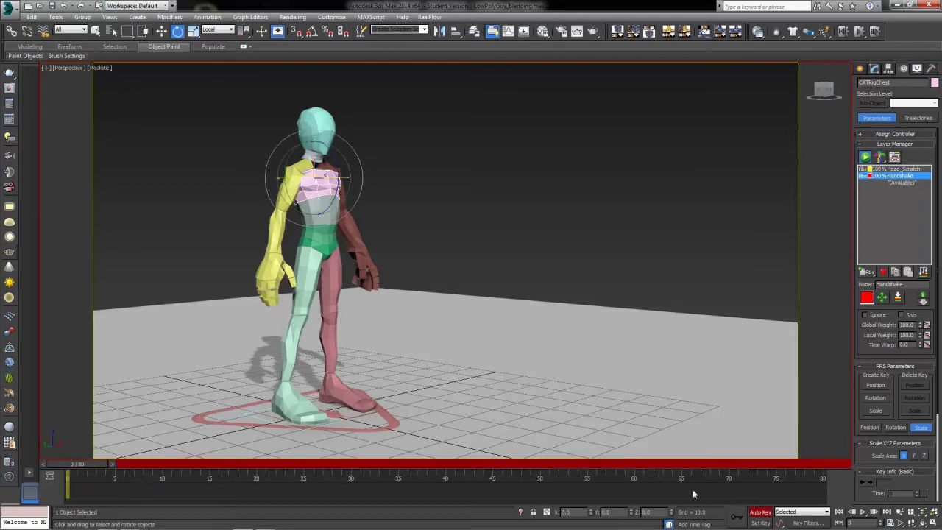
{"action": "left_click", "coordinate": [368, 226]}
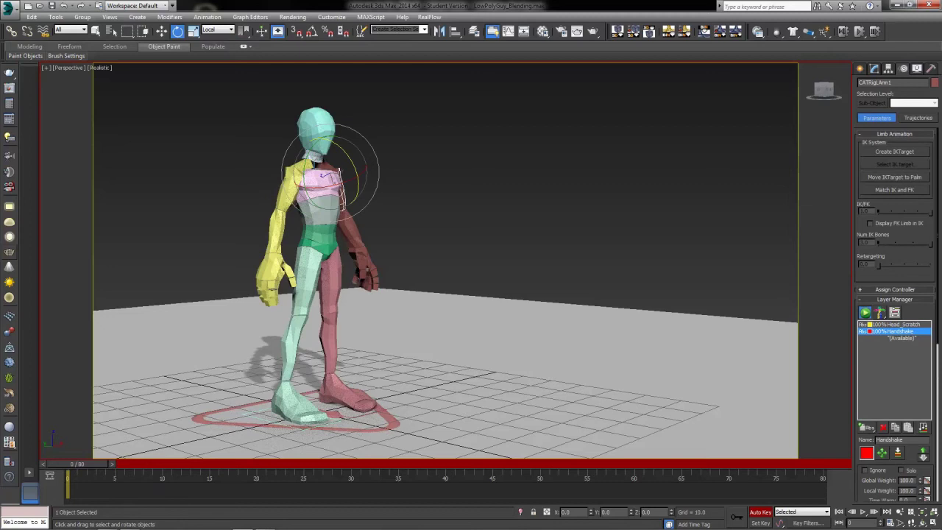
{"action": "left_click_drag", "start_coordinate": [340, 174], "coordinate": [325, 175]}
{"action": "left_click", "coordinate": [410, 186]}
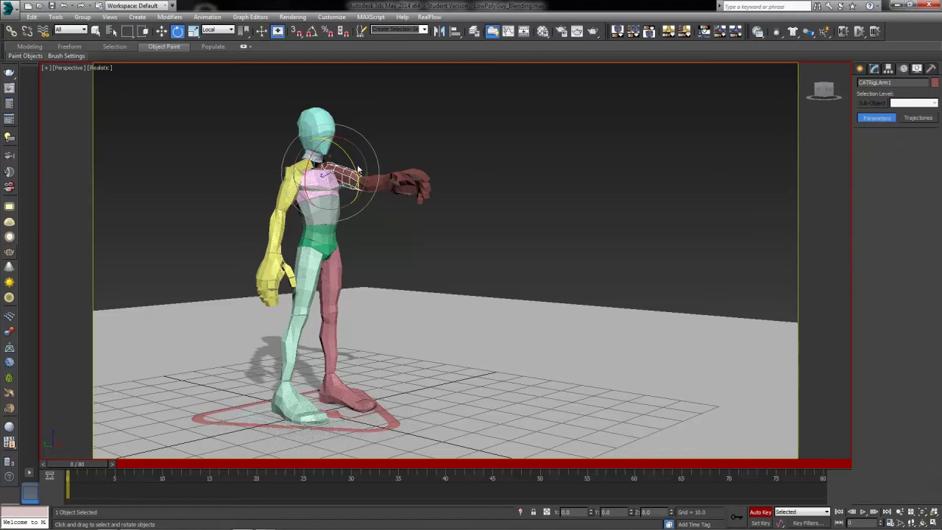
{"action": "left_click_drag", "start_coordinate": [370, 170], "coordinate": [372, 159]}
{"action": "key", "text": "ctrl+z"}
{"action": "key", "text": "ctrl+z"}
{"action": "key", "text": "ctrl+z"}
{"action": "key", "text": "ctrl+z"}
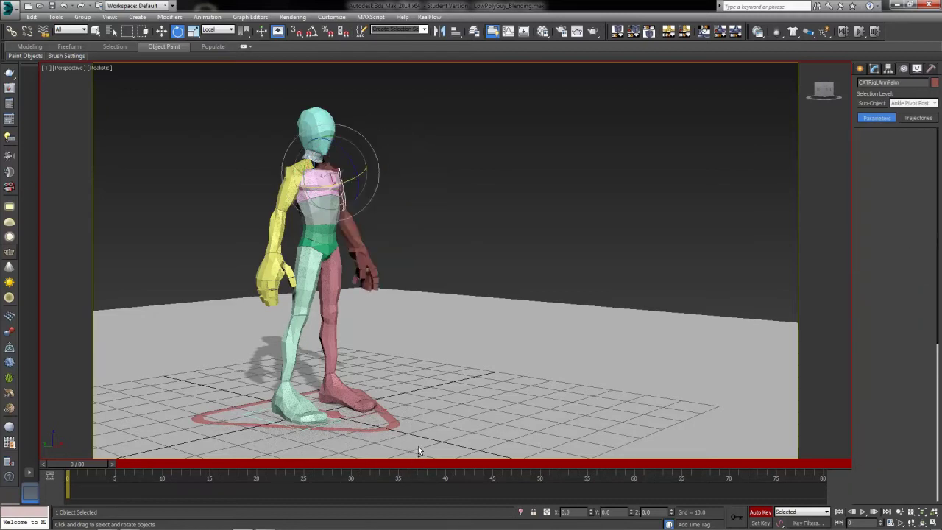
Step: At frame 20, rotate the left upper arm forward and up so the arm reaches out for the handshake
{"action": "left_click_drag", "start_coordinate": [78, 463], "coordinate": [254, 464]}
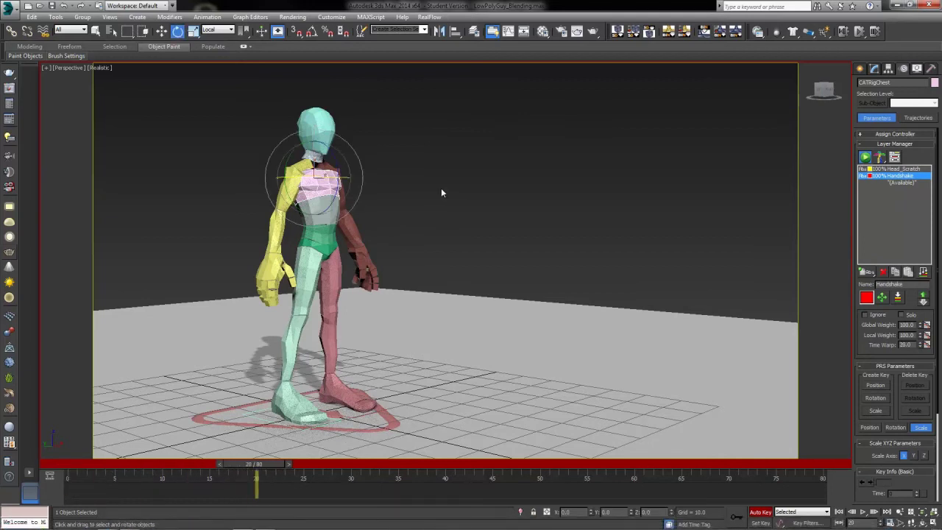
{"action": "left_click_drag", "start_coordinate": [333, 203], "coordinate": [345, 161]}
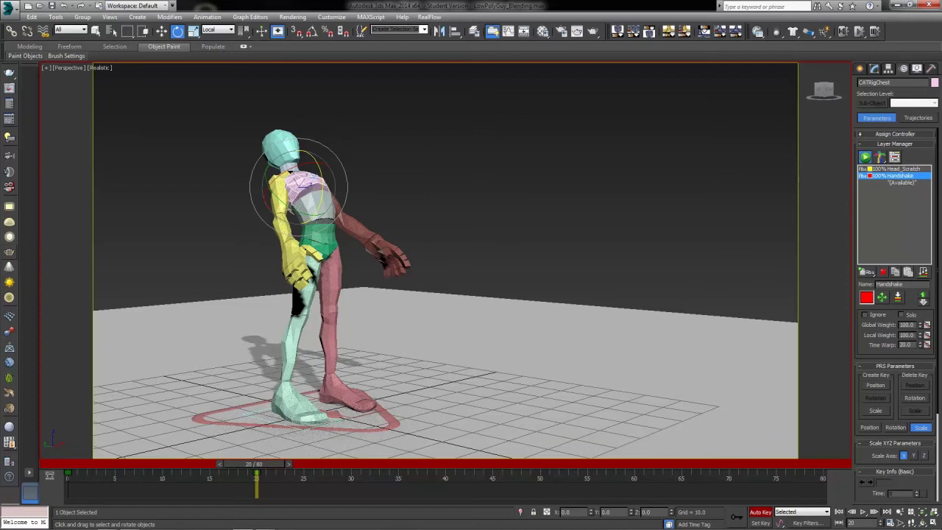
{"action": "key", "text": "ctrl+z"}
{"action": "left_click", "coordinate": [346, 205]}
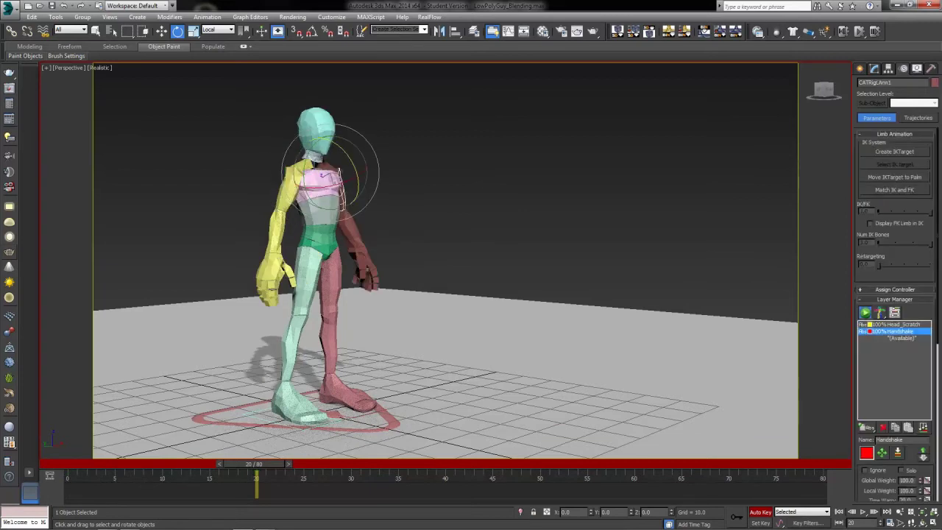
{"action": "left_click_drag", "start_coordinate": [354, 199], "coordinate": [376, 156]}
Step: Rotate all the left hand's fingers into a handshake pose at frame 20 and curl them inward at frame 15
{"action": "left_click", "coordinate": [405, 191]}
{"action": "double_click", "coordinate": [406, 206]}
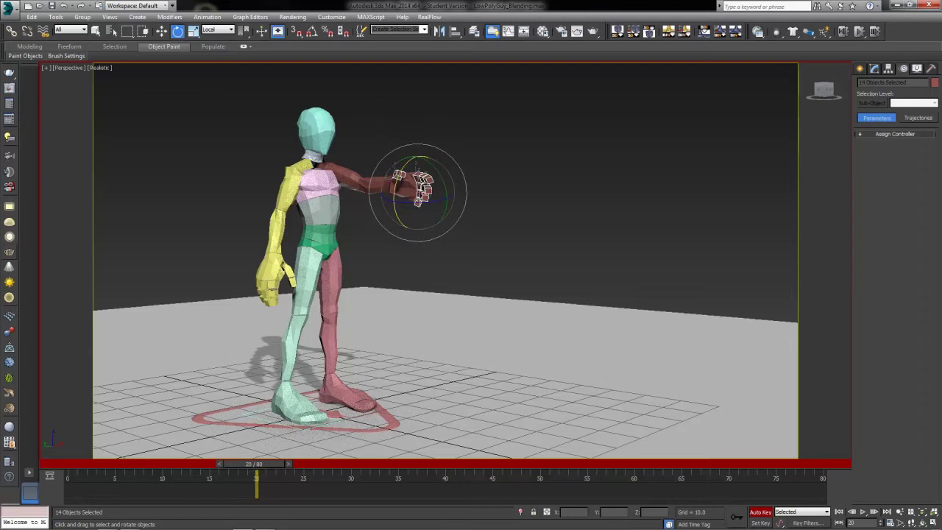
{"action": "left_click_drag", "start_coordinate": [416, 156], "coordinate": [476, 193]}
{"action": "left_click_drag", "start_coordinate": [262, 476], "coordinate": [215, 475]}
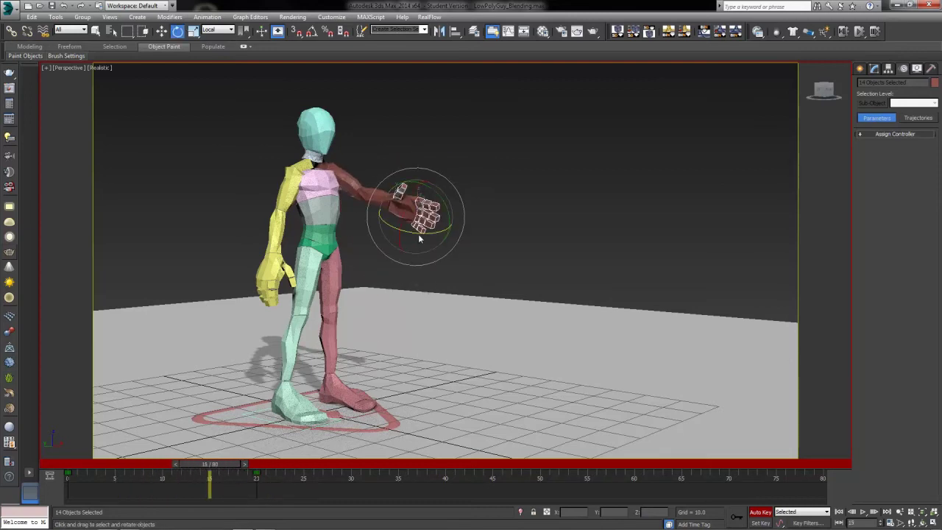
{"action": "left_click_drag", "start_coordinate": [418, 234], "coordinate": [287, 393]}
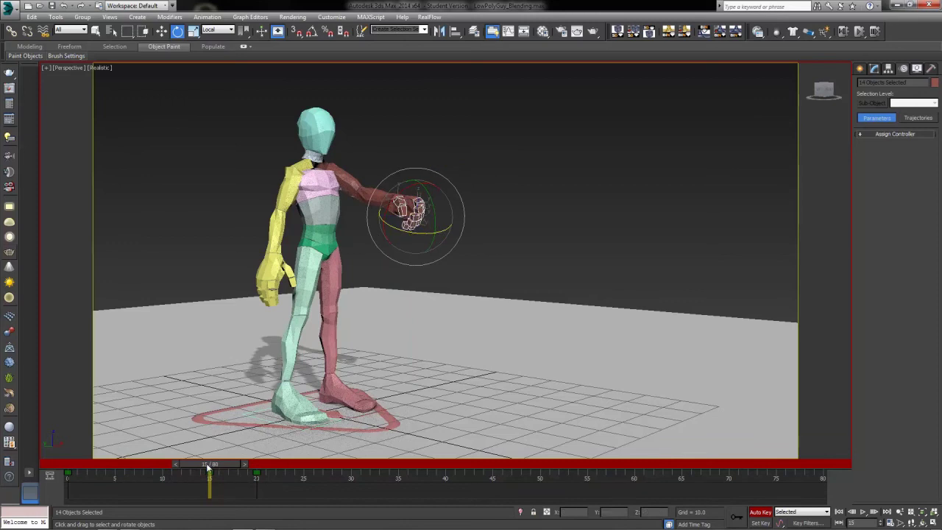
Step: At frame 10, bend the left forearm upward and lower the left upper arm for the in-between pose
{"action": "left_click_drag", "start_coordinate": [209, 466], "coordinate": [165, 524]}
{"action": "key", "text": "e"}
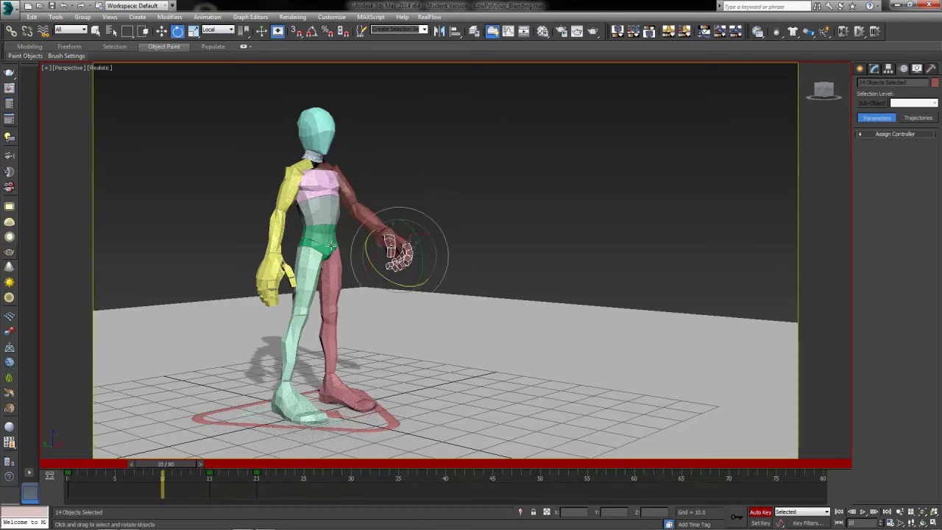
{"action": "left_click", "coordinate": [361, 214]}
{"action": "left_click_drag", "start_coordinate": [361, 214], "coordinate": [348, 230]}
{"action": "left_click", "coordinate": [346, 181]}
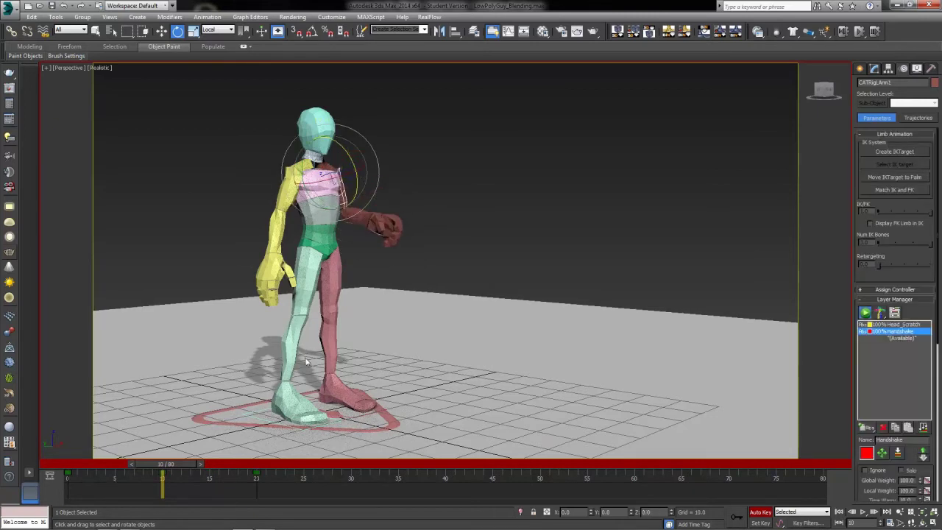
Step: At frame 20, rotate the left forearm down so it points straight forward, and scrub the motion to check it
{"action": "left_click_drag", "start_coordinate": [147, 459], "coordinate": [257, 507]}
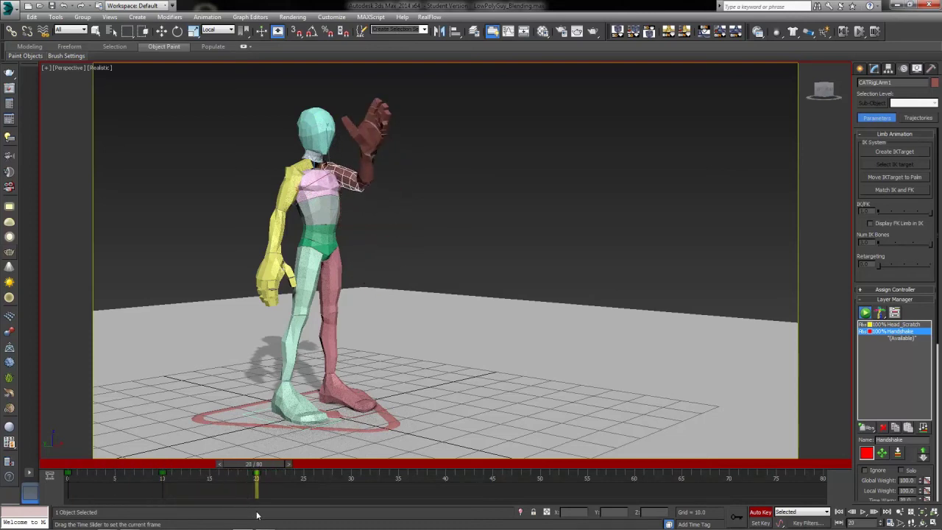
{"action": "key", "text": "e"}
{"action": "left_click", "coordinate": [371, 165]}
{"action": "left_click_drag", "start_coordinate": [372, 166], "coordinate": [392, 191]}
{"action": "left_click_drag", "start_coordinate": [276, 465], "coordinate": [218, 477]}
{"action": "left_click_drag", "start_coordinate": [240, 521], "coordinate": [202, 522]}
{"action": "left_click_drag", "start_coordinate": [184, 464], "coordinate": [255, 464]}
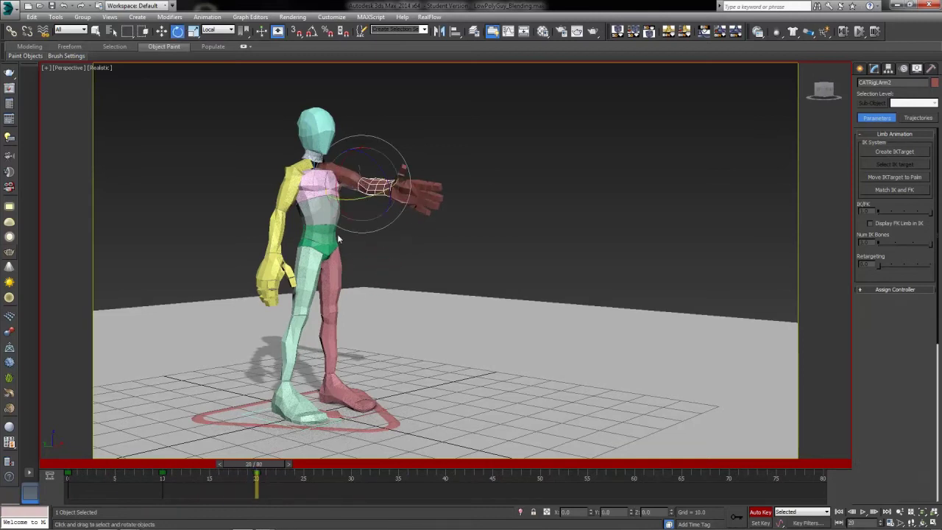
Step: Rotate the pelvis about -17.5 degrees on its local X axis at frame 20
{"action": "left_click", "coordinate": [331, 193]}
{"action": "left_click_drag", "start_coordinate": [334, 177], "coordinate": [315, 184]}
{"action": "left_click", "coordinate": [323, 237]}
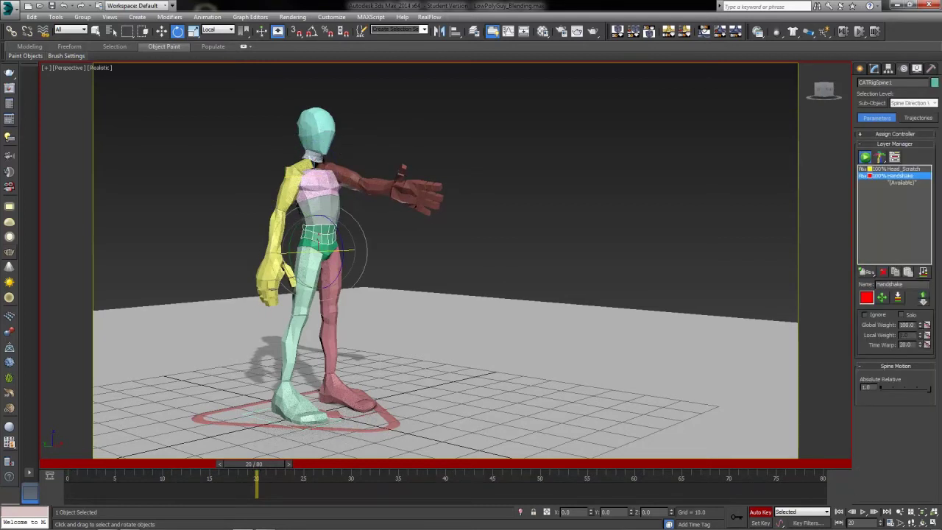
{"action": "left_click", "coordinate": [325, 255]}
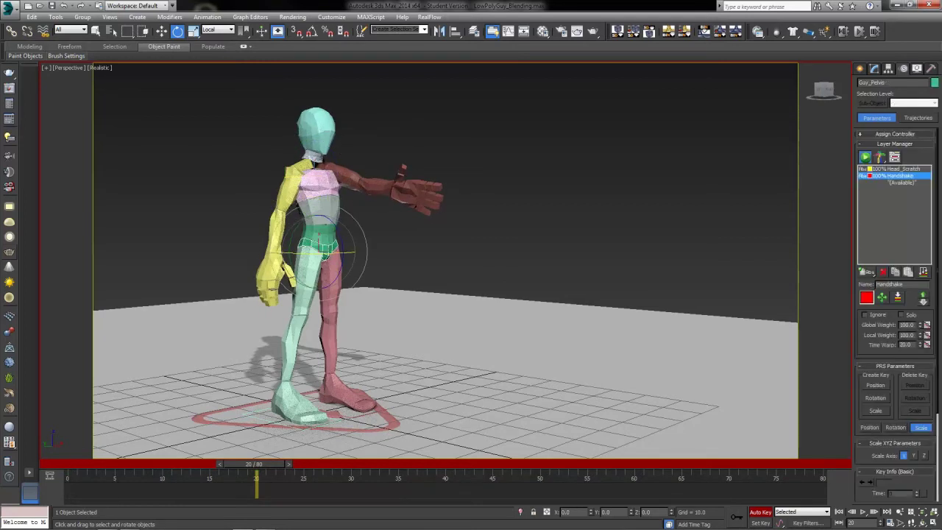
{"action": "left_click_drag", "start_coordinate": [325, 255], "coordinate": [328, 244]}
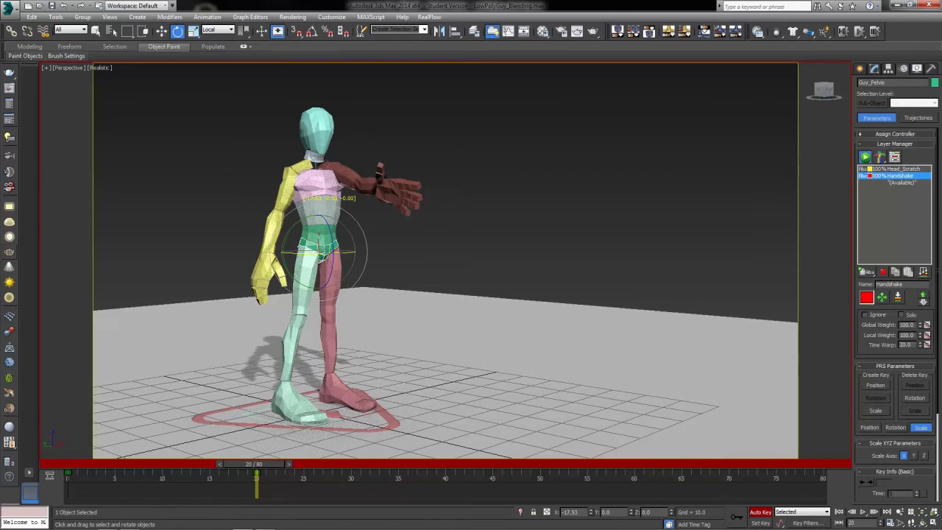
Step: At frame 20, swing the left upper arm further forward and rotate the chest slightly into the handshake reach
{"action": "left_click", "coordinate": [340, 170]}
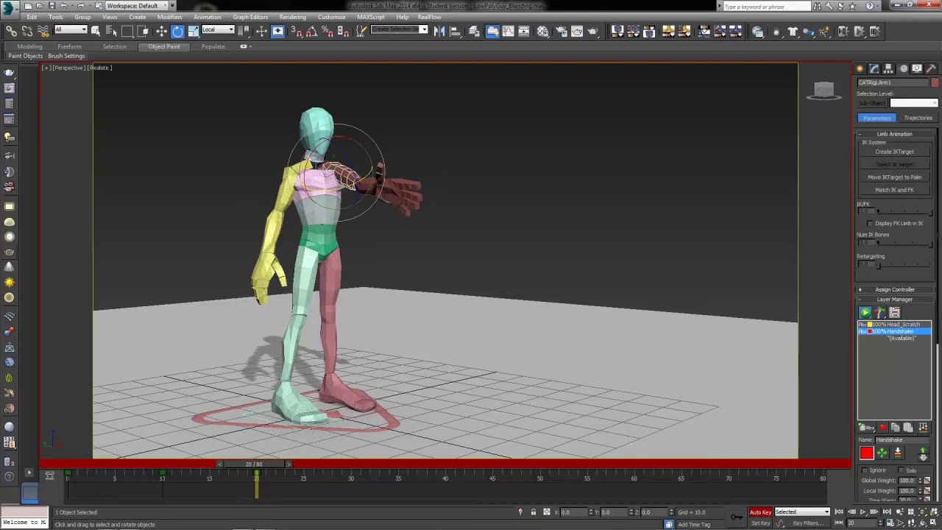
{"action": "left_click_drag", "start_coordinate": [358, 176], "coordinate": [365, 184]}
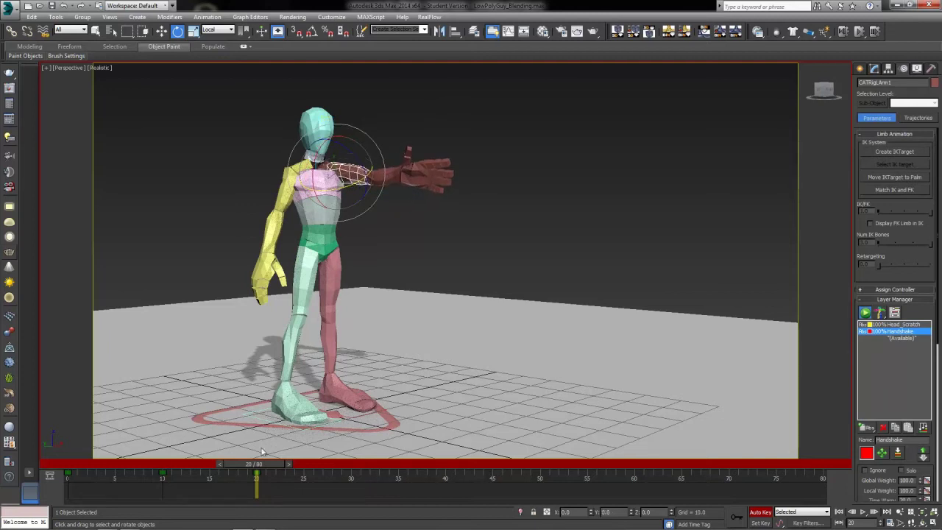
{"action": "left_click_drag", "start_coordinate": [258, 465], "coordinate": [257, 492]}
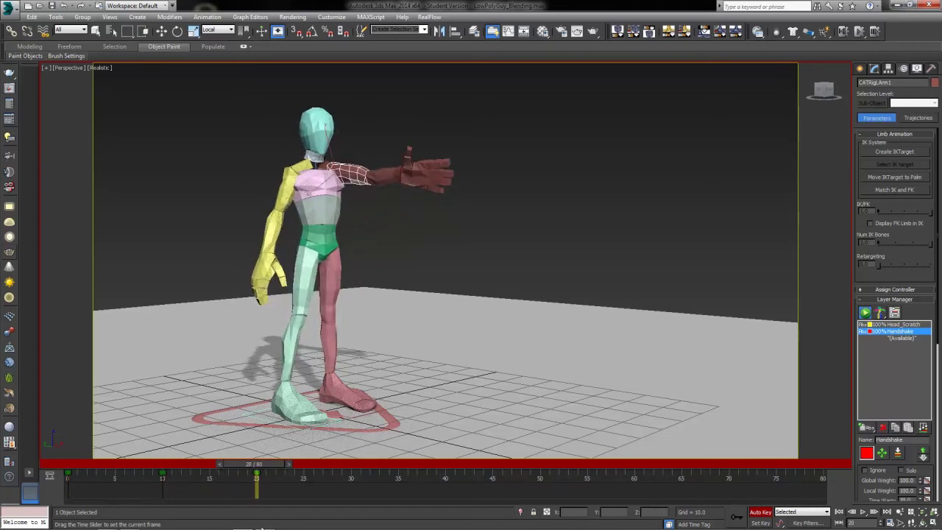
{"action": "key", "text": "e"}
{"action": "left_click", "coordinate": [337, 188]}
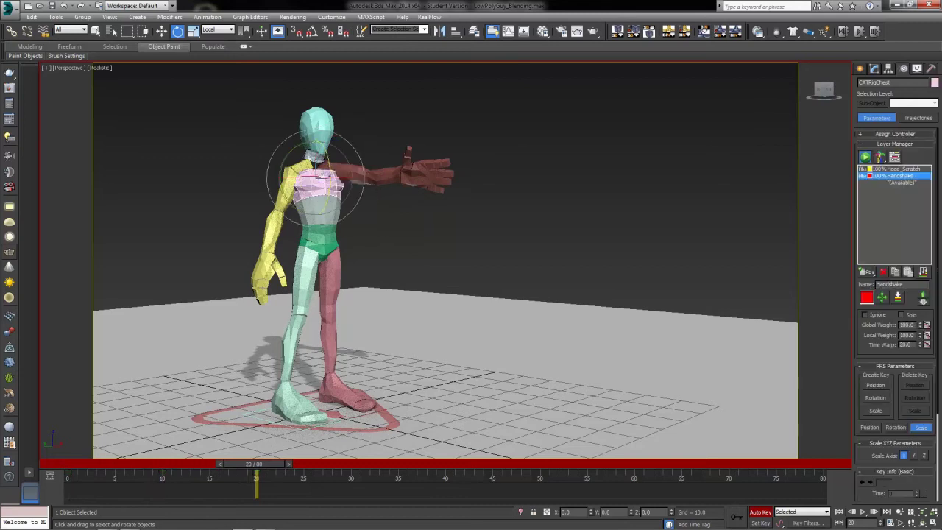
{"action": "left_click_drag", "start_coordinate": [335, 185], "coordinate": [327, 171]}
Step: Rotate the head slightly at frame 22 and move its key to frame 20
{"action": "left_click_drag", "start_coordinate": [259, 468], "coordinate": [276, 491]}
{"action": "key", "text": "e"}
{"action": "left_click", "coordinate": [323, 132]}
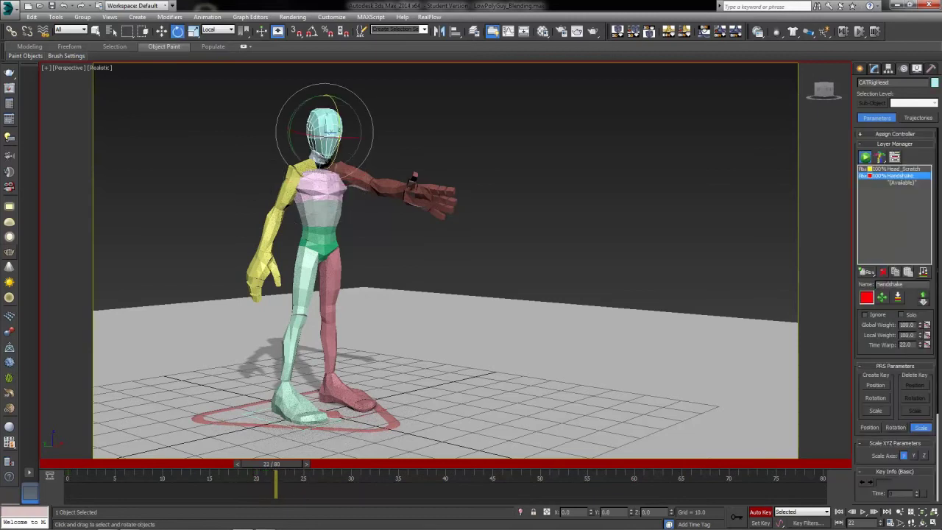
{"action": "left_click_drag", "start_coordinate": [324, 133], "coordinate": [321, 132]}
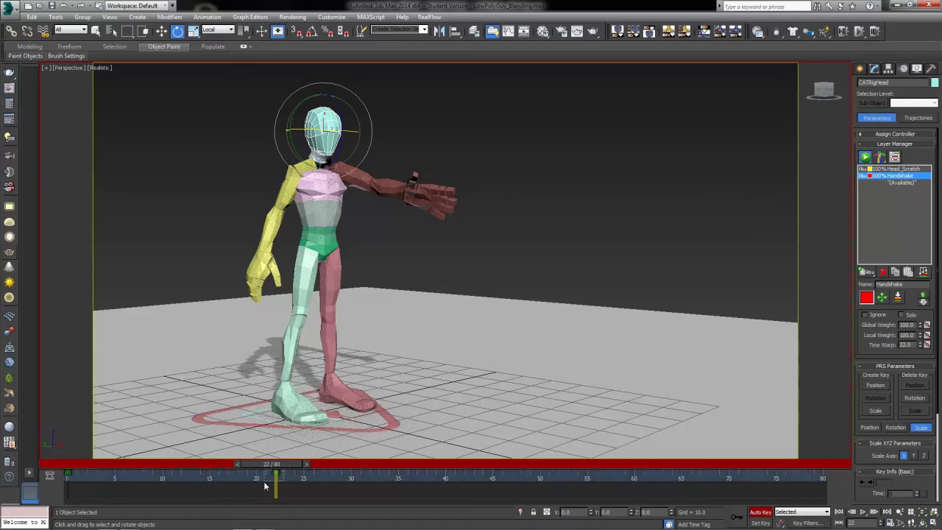
{"action": "left_click_drag", "start_coordinate": [274, 484], "coordinate": [268, 521]}
{"action": "key", "text": "e"}
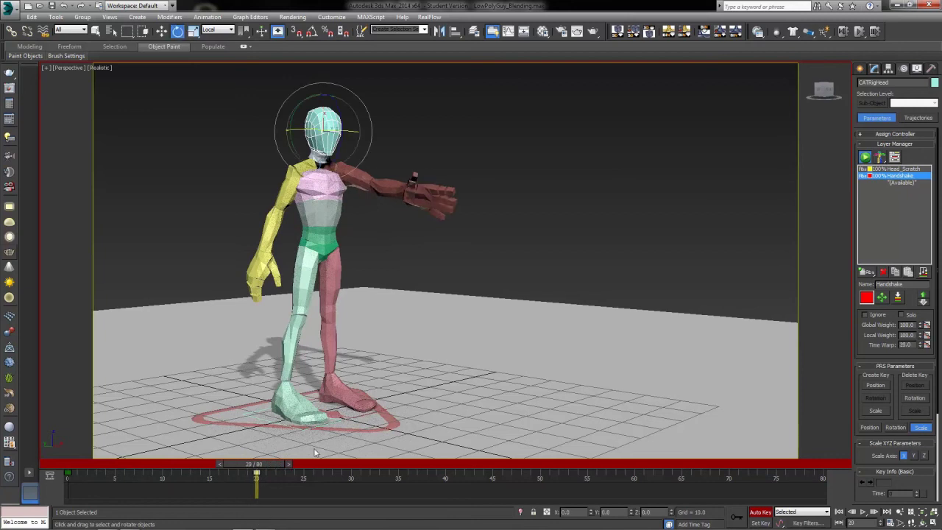
Step: Raise the left upper arm slightly at frame 20, return to frame 0 and turn off Auto Key recording
{"action": "left_click", "coordinate": [361, 182]}
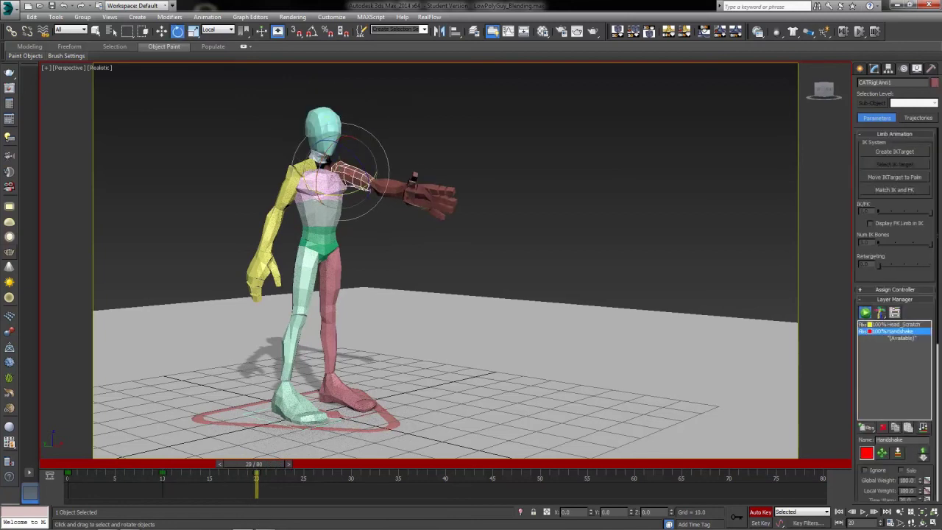
{"action": "left_click_drag", "start_coordinate": [361, 182], "coordinate": [362, 189]}
{"action": "left_click_drag", "start_coordinate": [268, 466], "coordinate": [236, 466]}
{"action": "left_click_drag", "start_coordinate": [259, 513], "coordinate": [68, 501]}
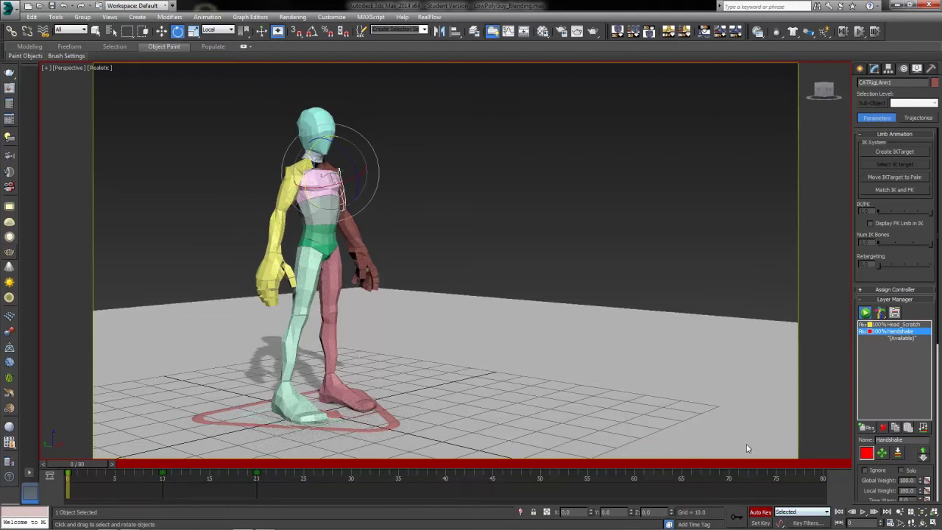
{"action": "left_click", "coordinate": [762, 513]}
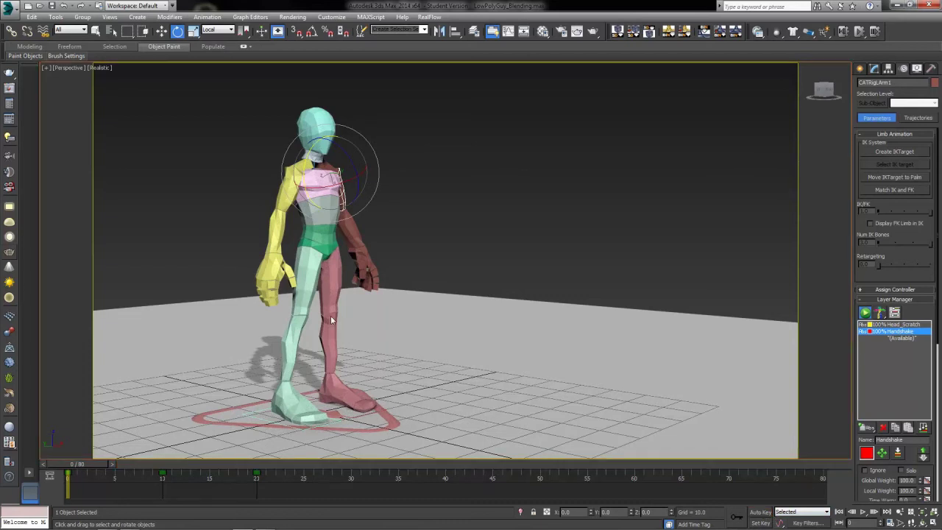
Step: Make the Head_Scratch layer active to examine its keys and switch back to the Handshake layer
{"action": "left_click_drag", "start_coordinate": [78, 465], "coordinate": [2, 464]}
{"action": "key", "text": "e"}
{"action": "left_click_drag", "start_coordinate": [859, 477], "coordinate": [848, 360]}
{"action": "left_click", "coordinate": [895, 206]}
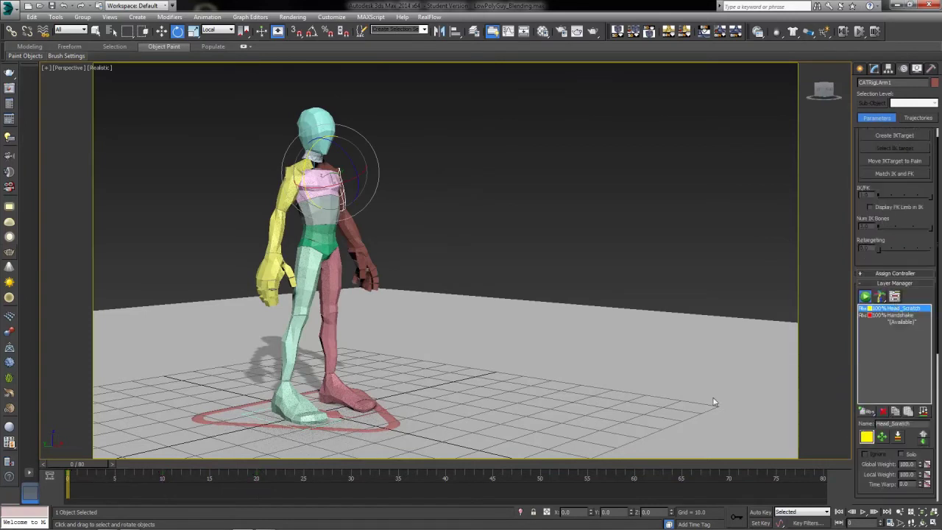
{"action": "left_click", "coordinate": [890, 317]}
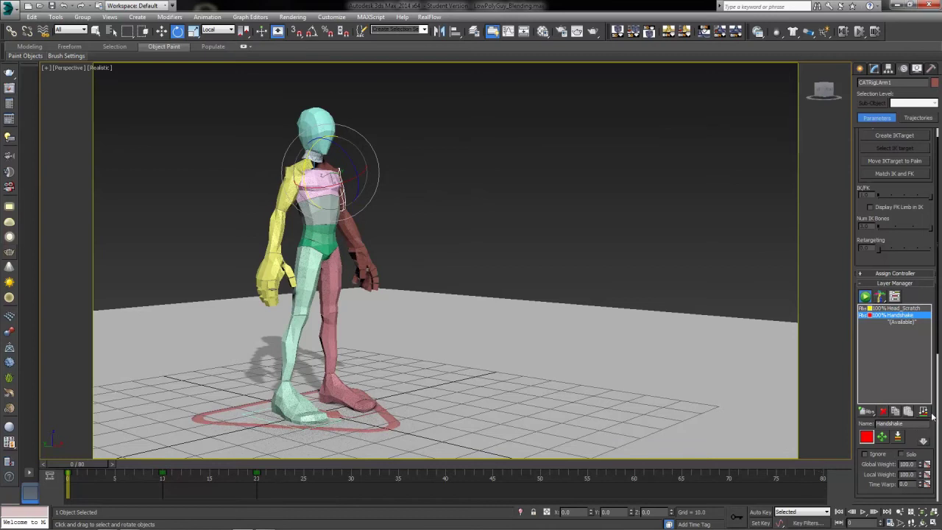
{"action": "left_click_drag", "start_coordinate": [923, 437], "coordinate": [920, 384]}
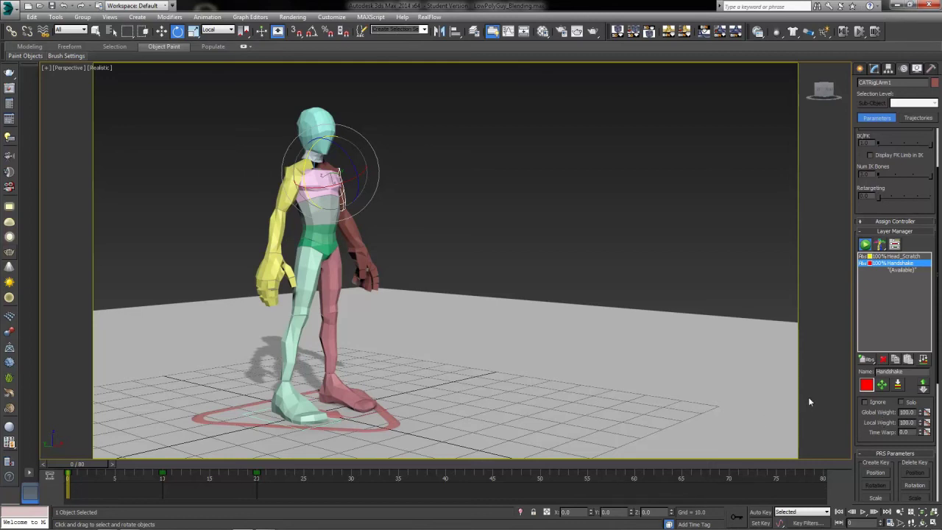
Step: Set the Handshake layer's Global Weight to 0 while viewing frame 10, and scrub the head-scratch motion
{"action": "left_click_drag", "start_coordinate": [83, 468], "coordinate": [163, 506]}
{"action": "key", "text": "e"}
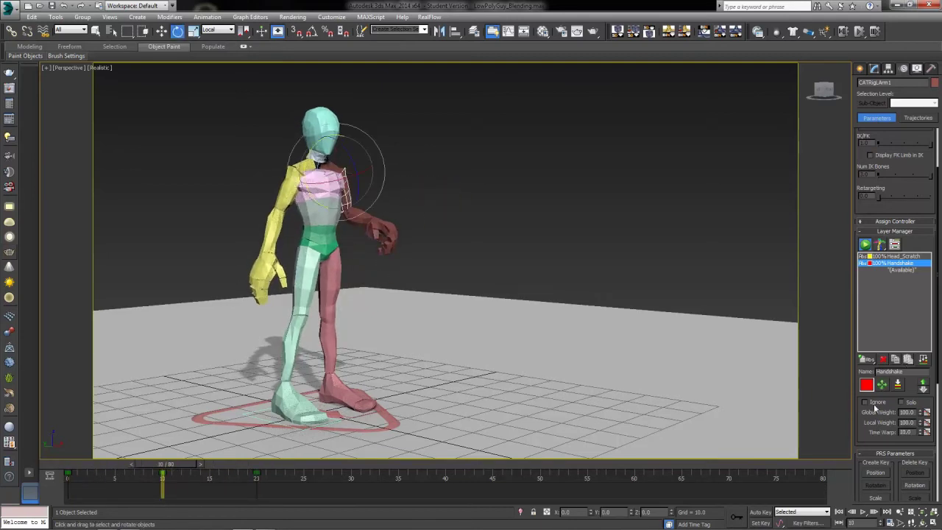
{"action": "left_click_drag", "start_coordinate": [925, 414], "coordinate": [919, 468]}
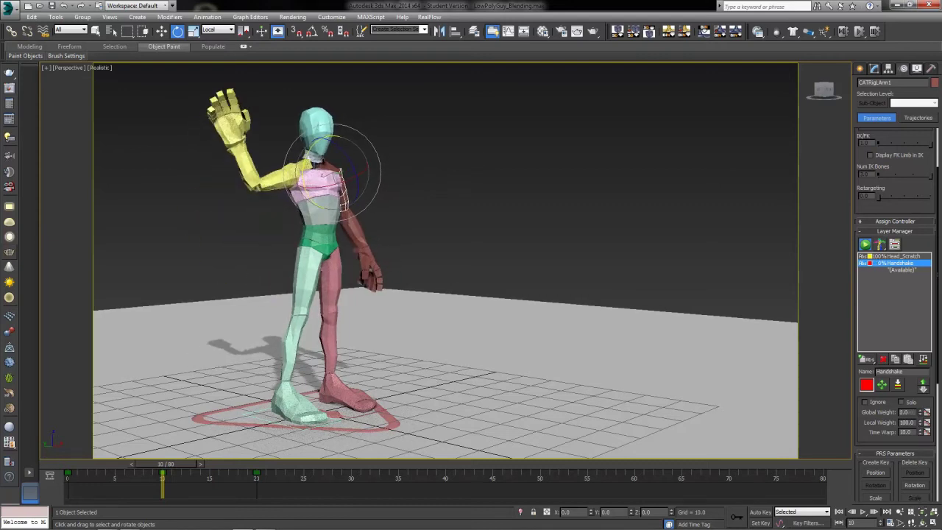
{"action": "left_click_drag", "start_coordinate": [165, 468], "coordinate": [170, 522]}
{"action": "key", "text": "e"}
Step: Turn on Auto Key recording and key the Handshake layer's Global Weight at 100 on frame 20
{"action": "key", "text": "n"}
{"action": "left_click_drag", "start_coordinate": [177, 467], "coordinate": [257, 477]}
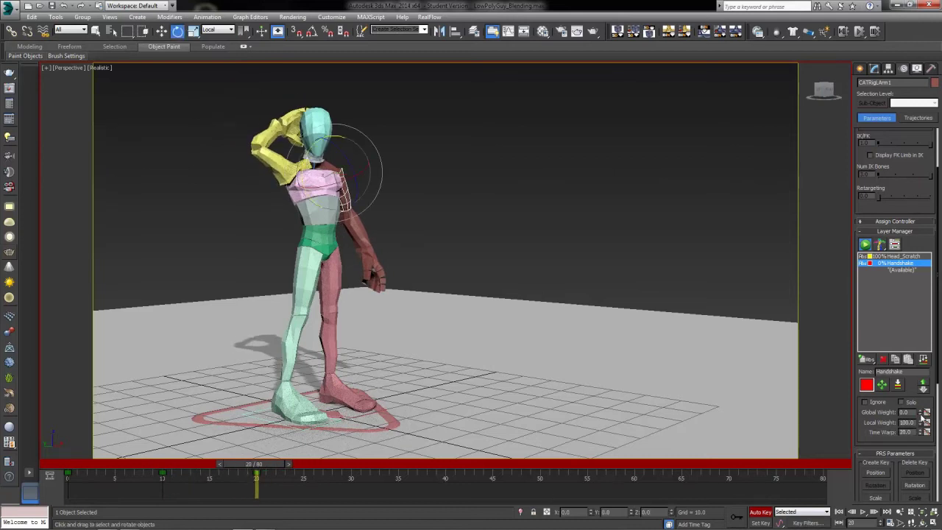
{"action": "left_click_drag", "start_coordinate": [925, 414], "coordinate": [903, 347]}
Step: Lower the Handshake layer's Global Weight at frame 10, return to frame 0 and turn off Auto Key recording
{"action": "left_click_drag", "start_coordinate": [278, 469], "coordinate": [277, 506]}
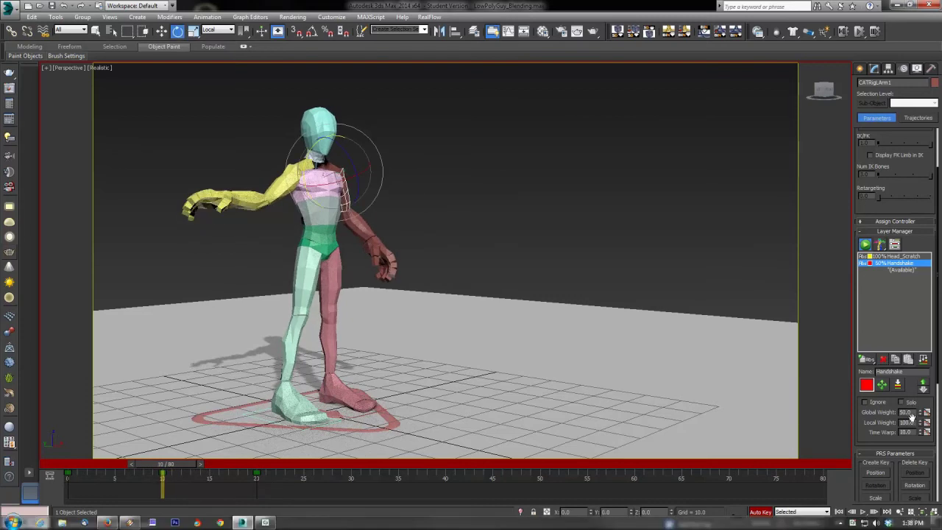
{"action": "left_click_drag", "start_coordinate": [920, 414], "coordinate": [902, 486]}
{"action": "left_click_drag", "start_coordinate": [165, 463], "coordinate": [59, 518]}
{"action": "key", "text": "e"}
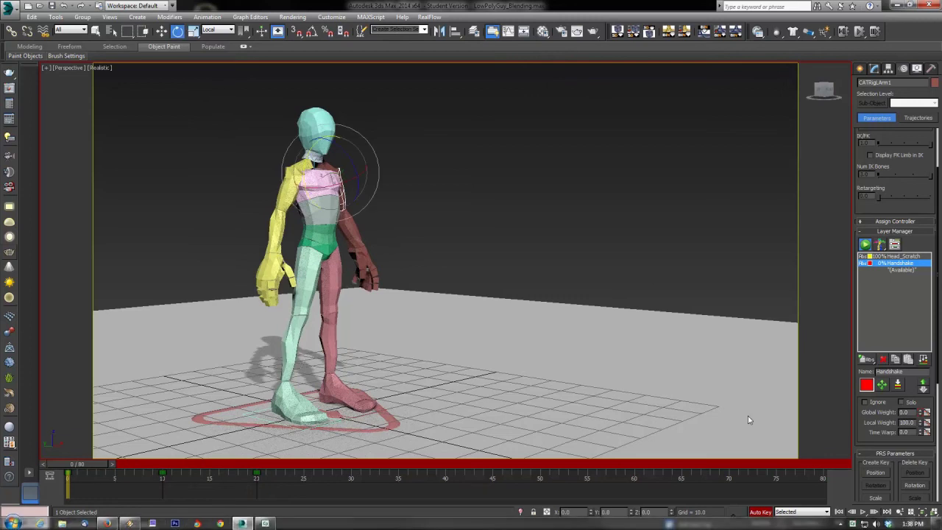
{"action": "left_click", "coordinate": [760, 512]}
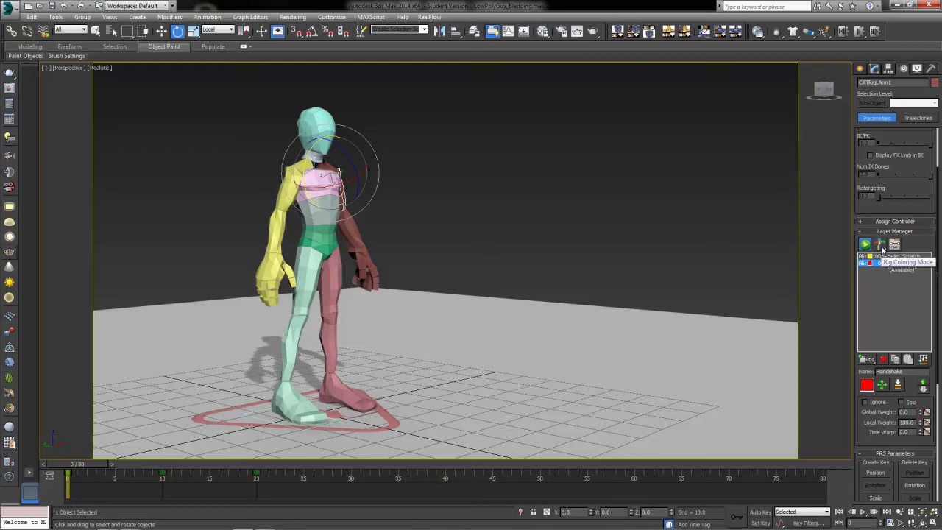
Step: Switch the Rig Coloring Mode to layer colours and scrub between frames 0 and 20 to examine the blend
{"action": "left_click_drag", "start_coordinate": [883, 251], "coordinate": [884, 275]}
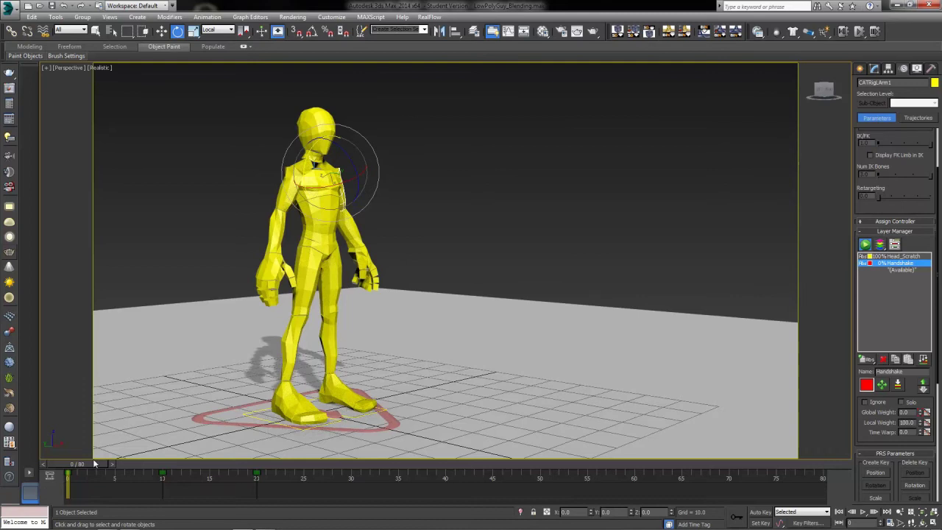
{"action": "left_click_drag", "start_coordinate": [70, 478], "coordinate": [256, 481]}
{"action": "key", "text": "e"}
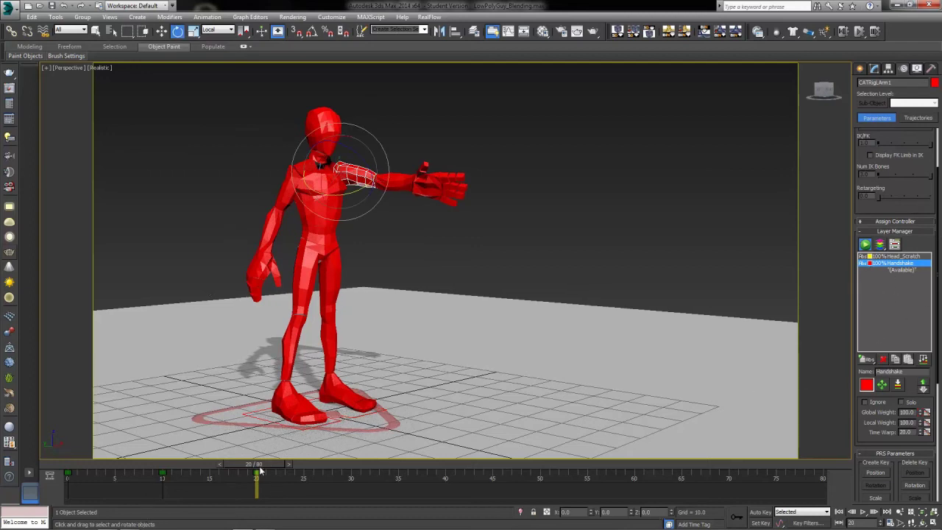
{"action": "left_click_drag", "start_coordinate": [257, 478], "coordinate": [66, 491]}
{"action": "key", "text": "e"}
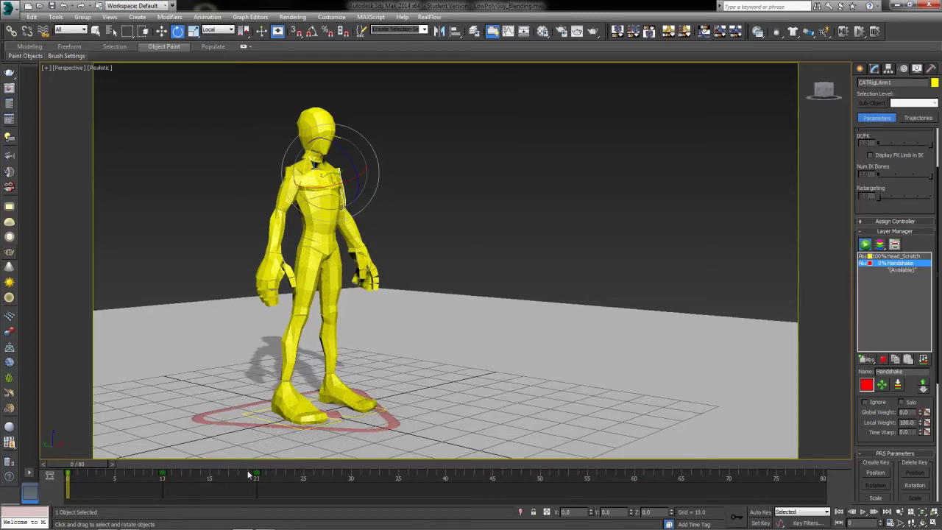
{"action": "mouse_move", "coordinate": [71, 467]}
{"action": "left_mouse_down"}
{"action": "mouse_move", "coordinate": [81, 468]}
{"action": "mouse_move", "coordinate": [68, 466]}
{"action": "left_mouse_up"}
{"action": "left_click_drag", "start_coordinate": [281, 480], "coordinate": [256, 476]}
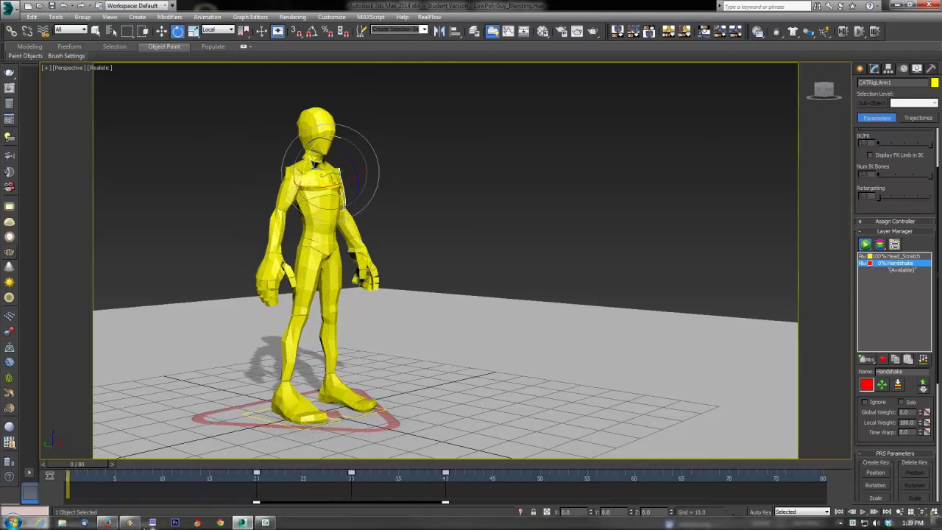
{"action": "key", "text": "ctrl+z"}
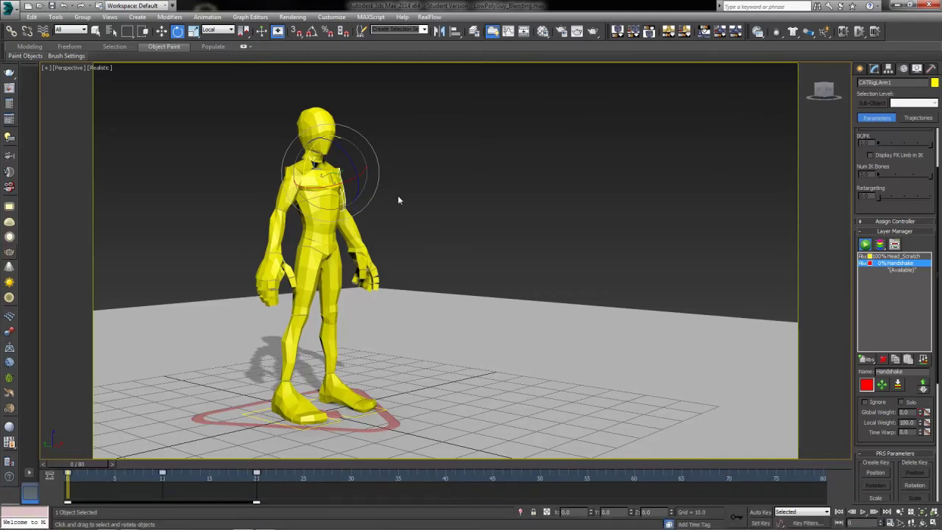
Step: Select all of the character's rig bones and shift the Handshake layer's keys 20 frames later, starting at frame 20
{"action": "left_click", "coordinate": [398, 198]}
{"action": "double_click", "coordinate": [327, 255]}
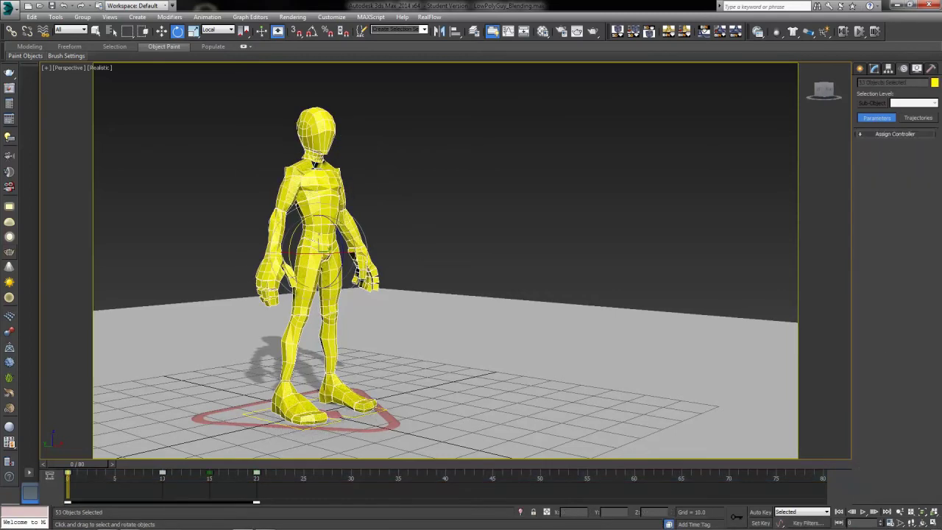
{"action": "left_click_drag", "start_coordinate": [293, 483], "coordinate": [260, 491]}
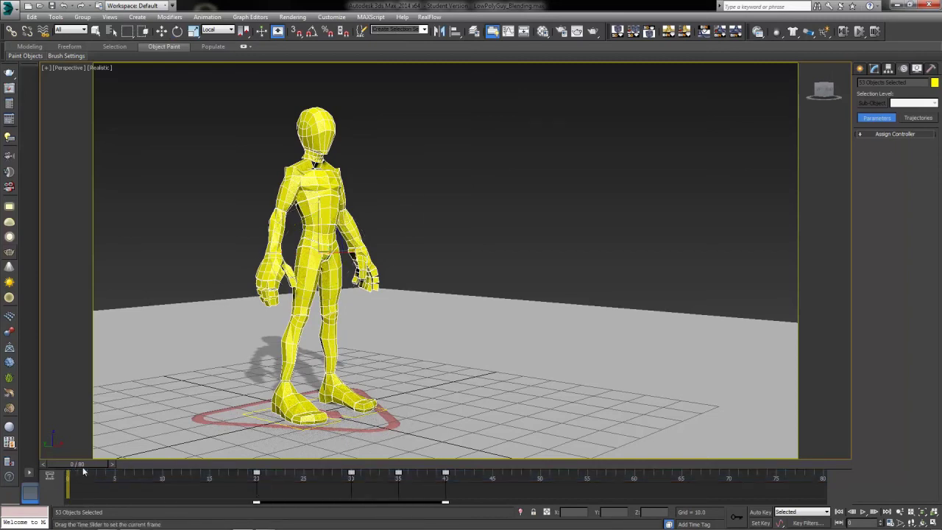
{"action": "left_click_drag", "start_coordinate": [82, 466], "coordinate": [56, 504]}
{"action": "key", "text": "e"}
{"action": "left_click", "coordinate": [529, 329]}
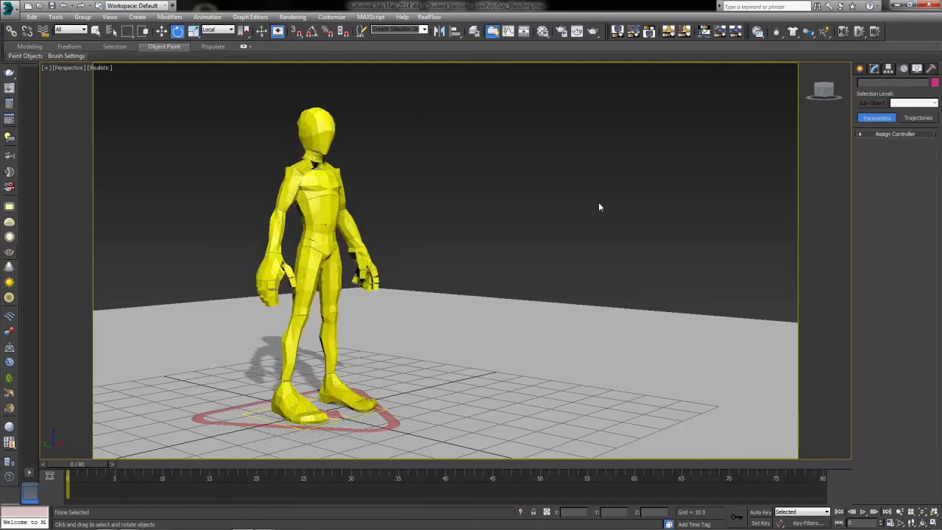
Step: Select the pelvis, go to frame 20, turn on Auto Key and set the Handshake layer's Global Weight to 0
{"action": "left_click", "coordinate": [324, 245]}
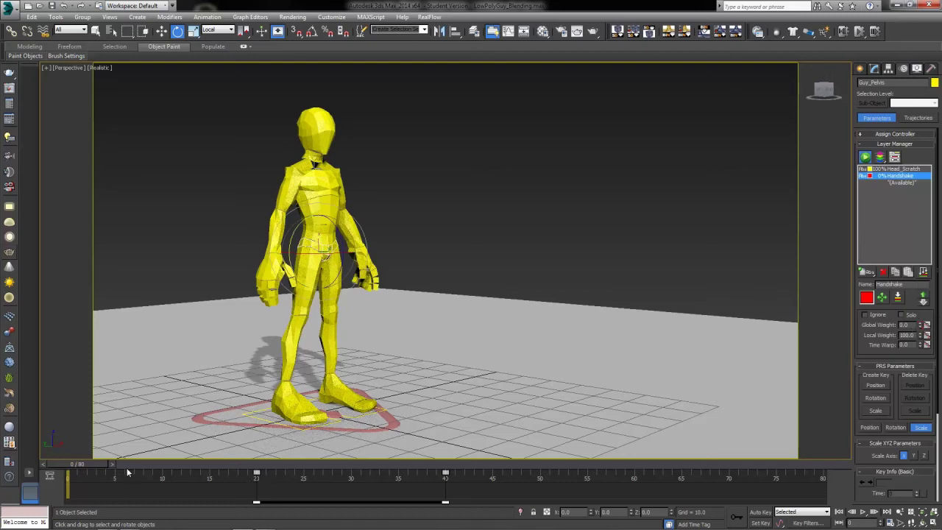
{"action": "left_click_drag", "start_coordinate": [86, 467], "coordinate": [258, 479]}
{"action": "key", "text": "e"}
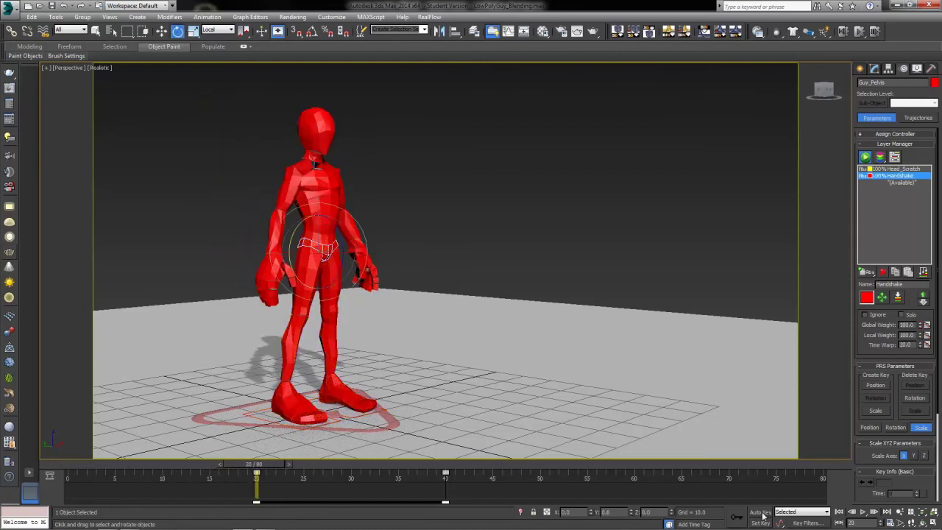
{"action": "left_click", "coordinate": [761, 512]}
{"action": "right_click", "coordinate": [927, 325]}
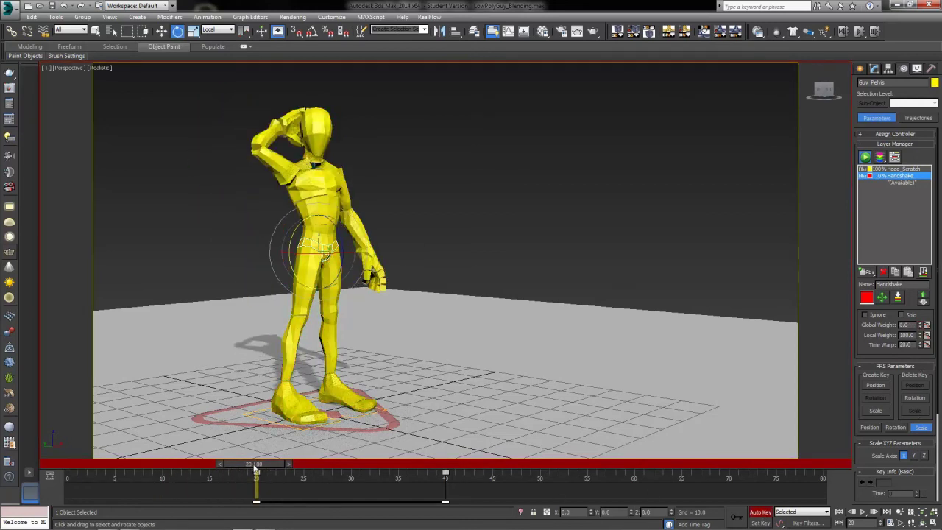
Step: Key the Handshake layer's Global Weight at 100 on frame 40, turn off Auto Key and scrub through the blend back to frame 0
{"action": "left_click_drag", "start_coordinate": [256, 468], "coordinate": [454, 480]}
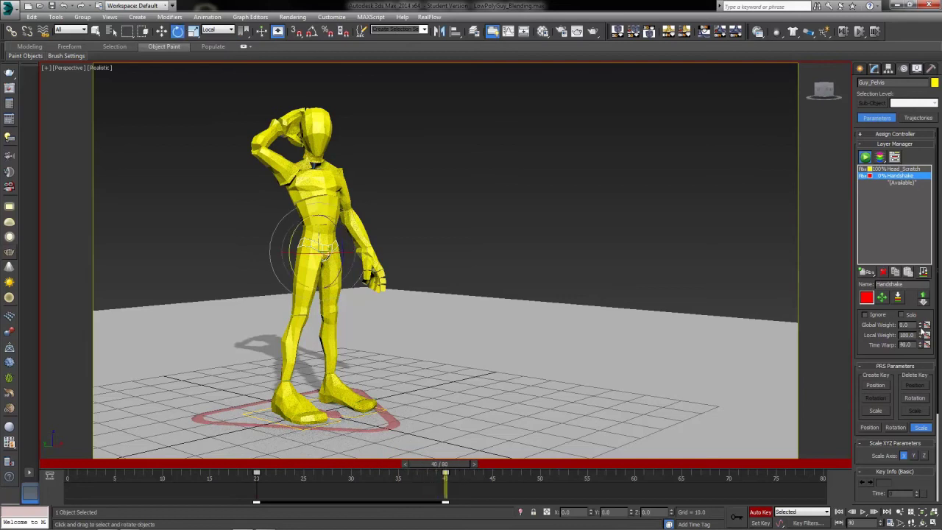
{"action": "left_click_drag", "start_coordinate": [920, 326], "coordinate": [923, 233]}
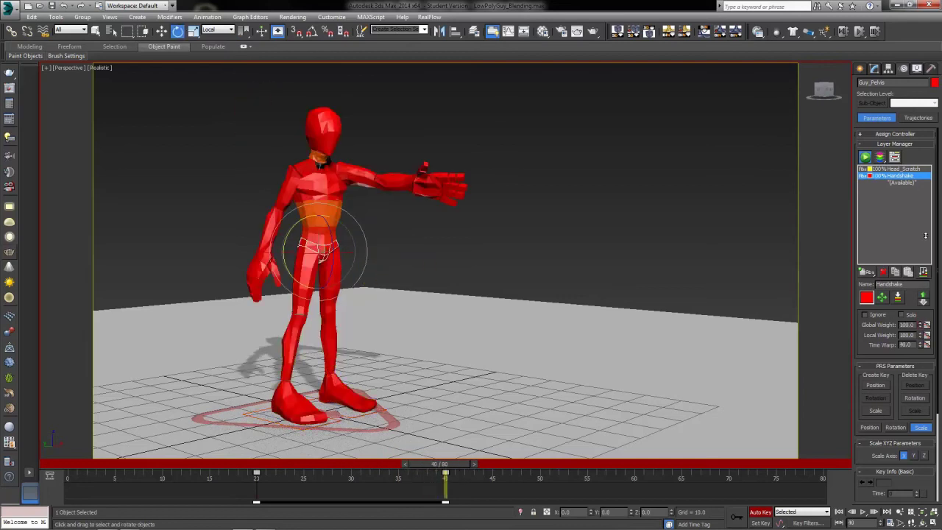
{"action": "left_click", "coordinate": [761, 512]}
{"action": "left_click_drag", "start_coordinate": [446, 471], "coordinate": [500, 477]}
{"action": "key", "text": "e"}
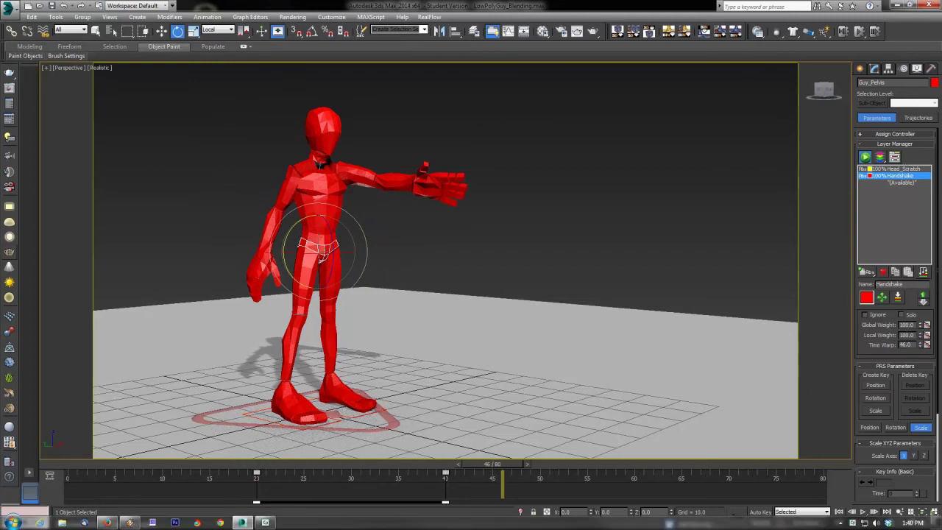
{"action": "key", "text": "q"}
{"action": "left_click_drag", "start_coordinate": [501, 469], "coordinate": [81, 477]}
{"action": "key", "text": "e"}
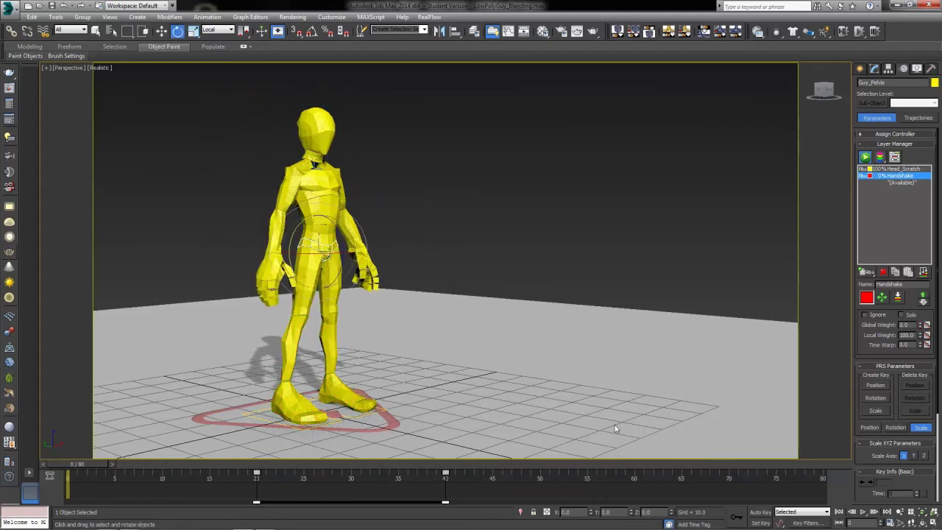
Step: Open the Global Layer Weights curves, delete all keys from the Handshake weight curve and close the curve window
{"action": "left_click", "coordinate": [927, 326]}
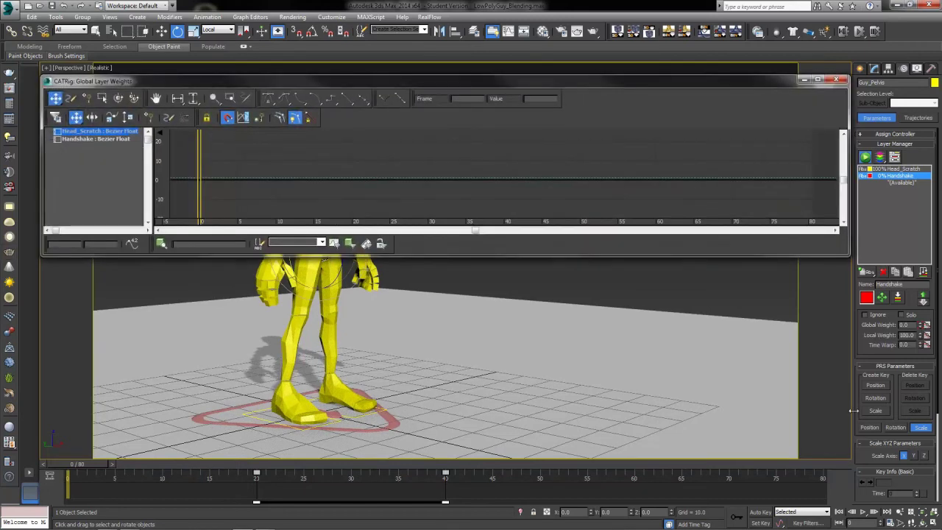
{"action": "left_click", "coordinate": [109, 138]}
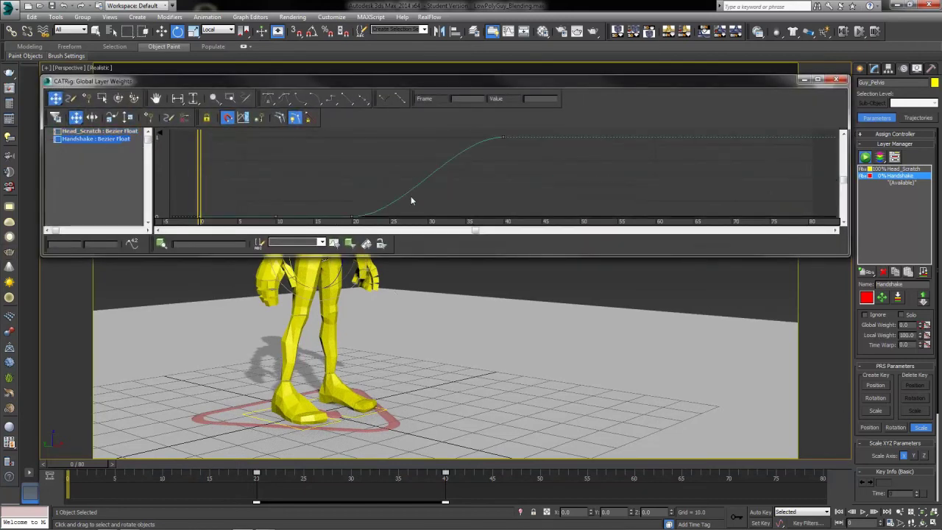
{"action": "left_click_drag", "start_coordinate": [309, 228], "coordinate": [310, 228]}
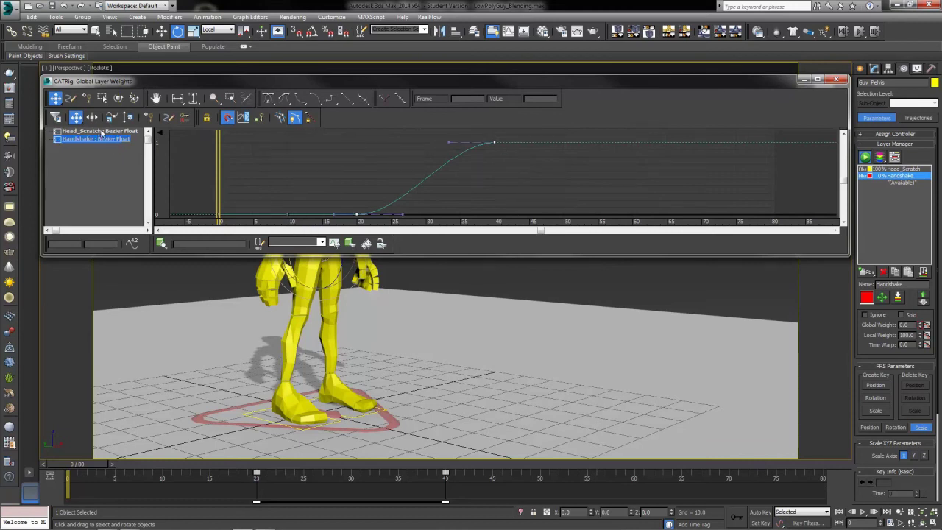
{"action": "key", "text": "Delete"}
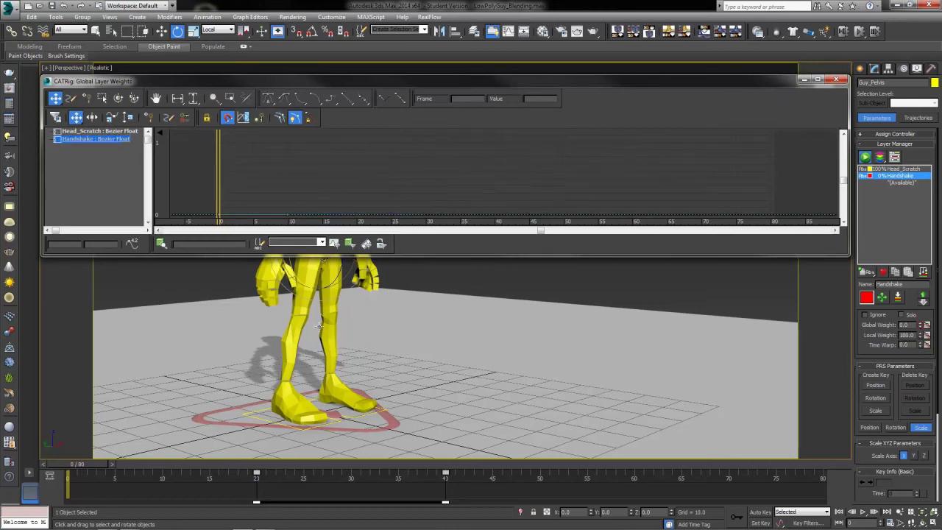
{"action": "left_click", "coordinate": [131, 244]}
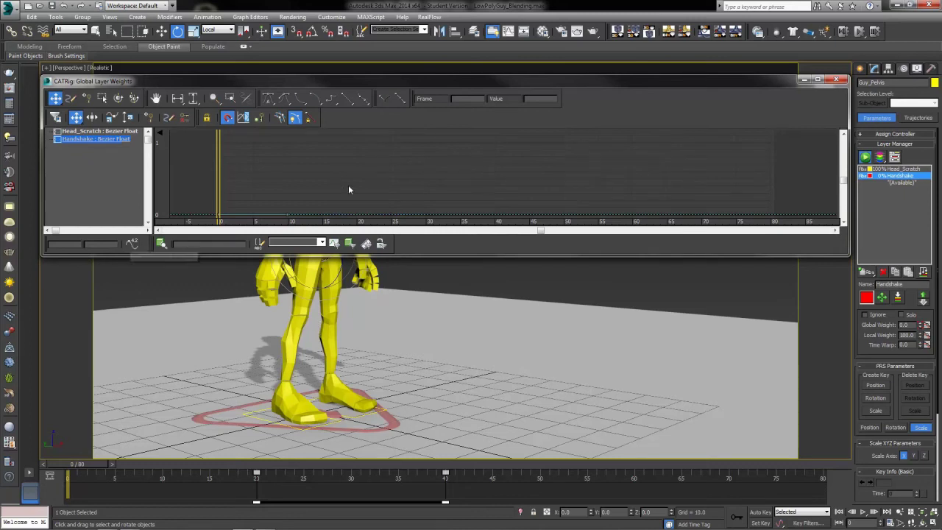
{"action": "key", "text": "Delete"}
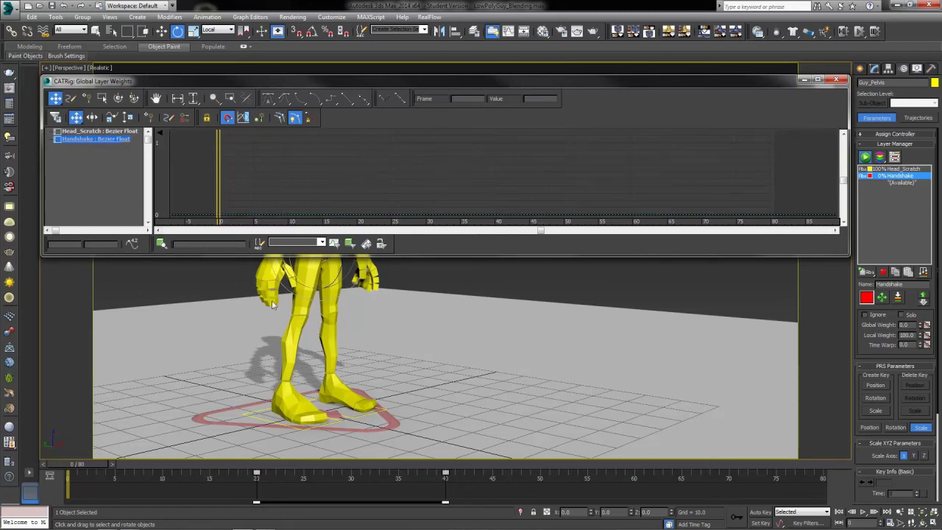
{"action": "left_click", "coordinate": [836, 79]}
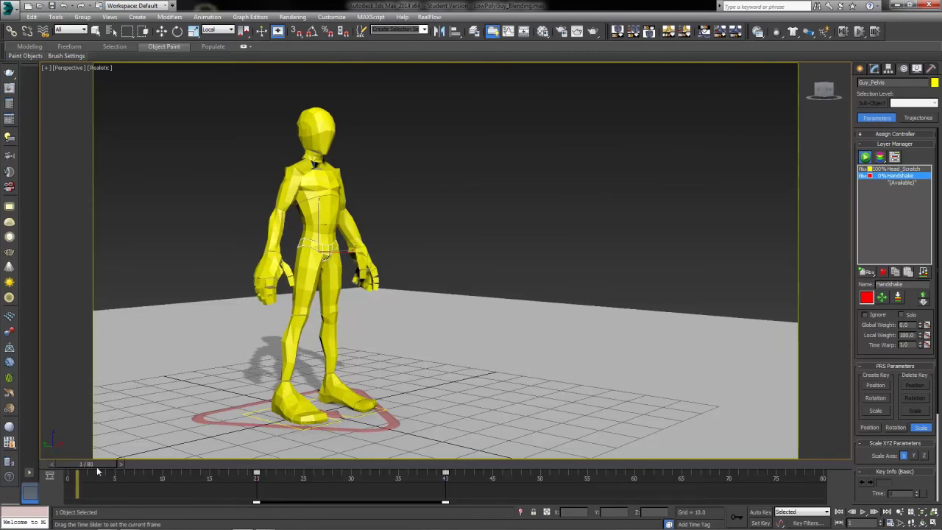
Step: Set the Handshake layer's Global Weight to 100 at frame 0 and scrub to frame 44 to check the motion
{"action": "left_click_drag", "start_coordinate": [97, 472], "coordinate": [3, 483]}
{"action": "key", "text": "e"}
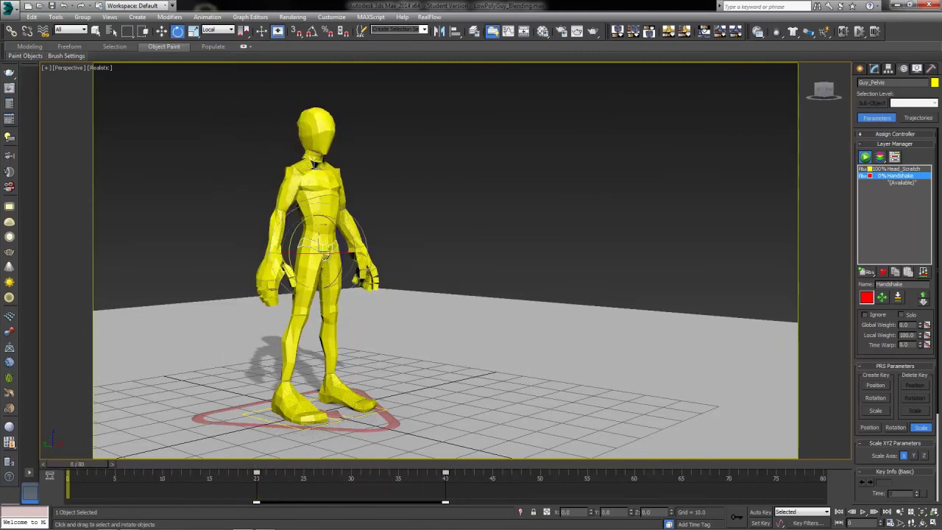
{"action": "left_click_drag", "start_coordinate": [920, 325], "coordinate": [911, 226]}
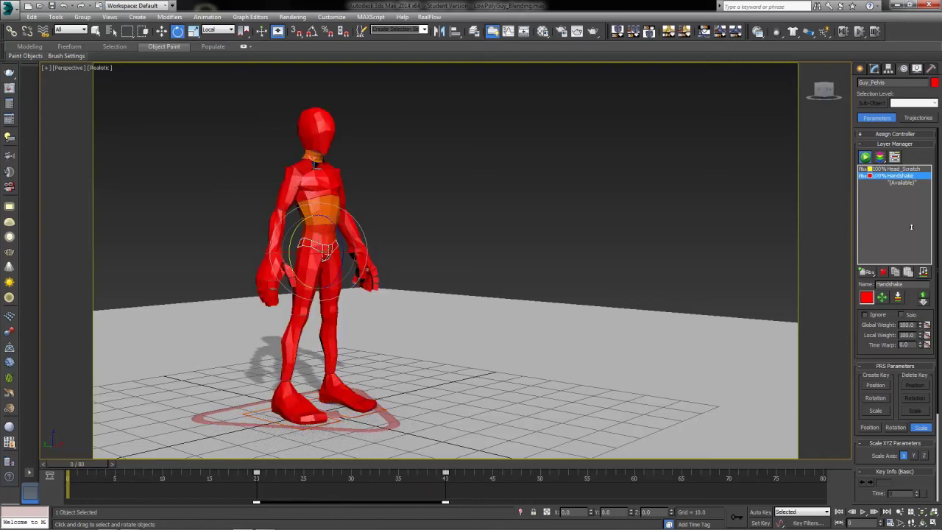
{"action": "left_click_drag", "start_coordinate": [72, 465], "coordinate": [272, 479]}
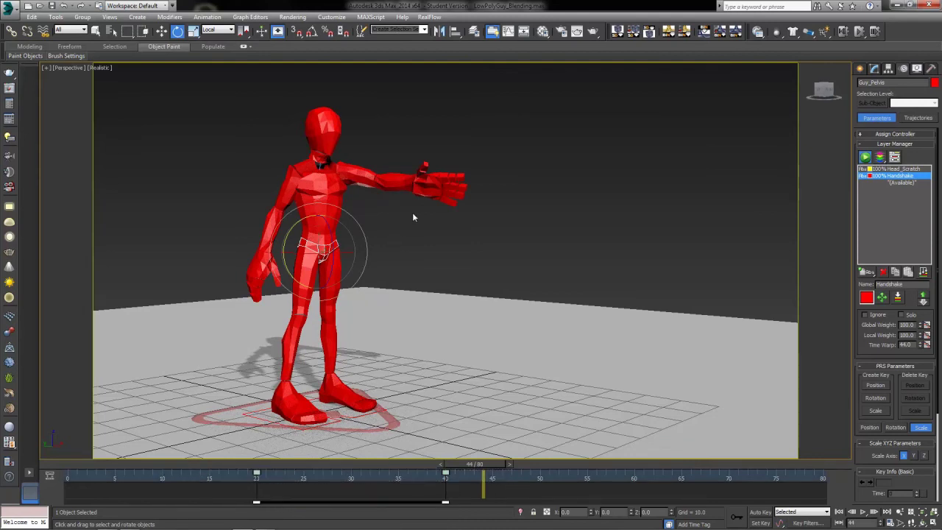
Step: Select all of the rig bones, shift the Handshake keys back 20 frames to start at frame 0, and return to frame 0
{"action": "left_click", "coordinate": [624, 312]}
{"action": "double_click", "coordinate": [321, 248]}
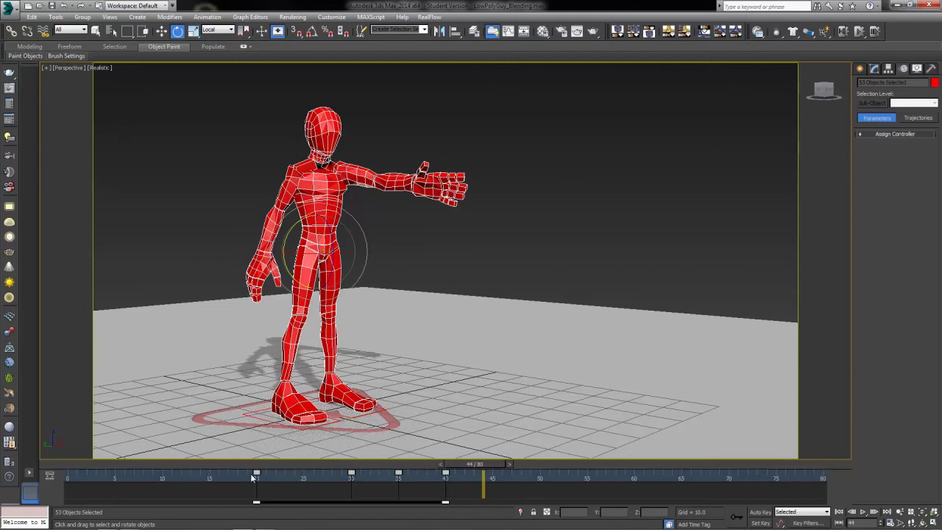
{"action": "left_click_drag", "start_coordinate": [257, 473], "coordinate": [67, 475]}
{"action": "left_click_drag", "start_coordinate": [475, 464], "coordinate": [66, 477]}
{"action": "key", "text": "e"}
{"action": "left_click", "coordinate": [427, 312]}
Step: Select the right arm's collarbone and lower the Handshake layer's Local Weight to 0 for that arm
{"action": "left_click", "coordinate": [312, 251]}
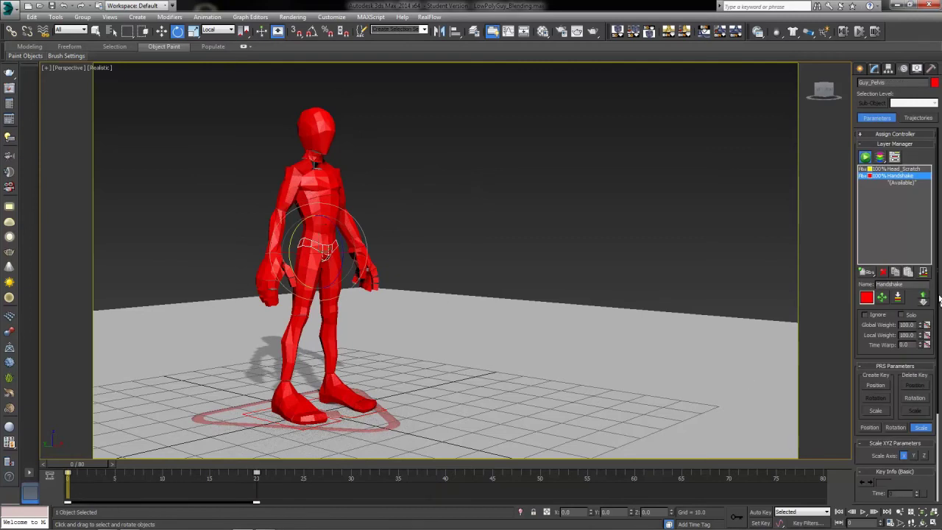
{"action": "double_click", "coordinate": [905, 335]}
{"action": "left_click", "coordinate": [298, 163]}
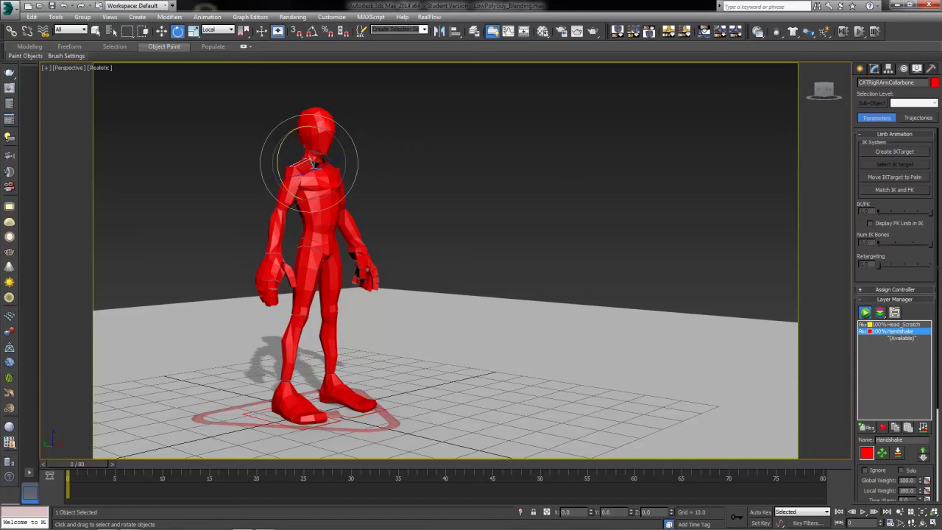
{"action": "left_click", "coordinate": [362, 274]}
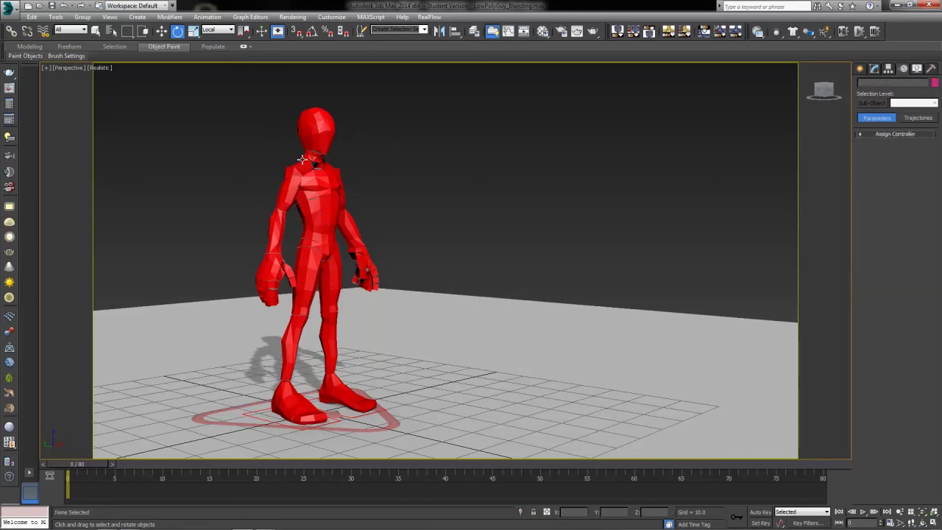
{"action": "left_click", "coordinate": [298, 162]}
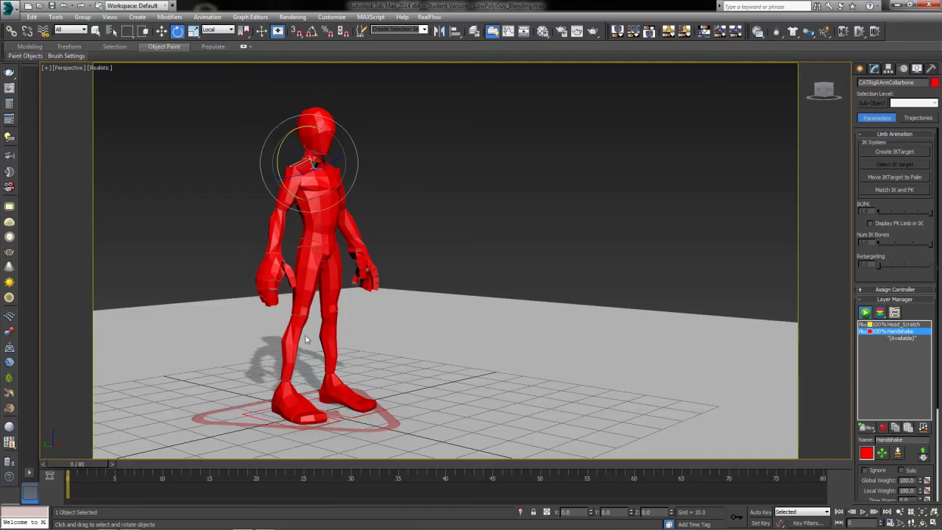
{"action": "left_click", "coordinate": [309, 265]}
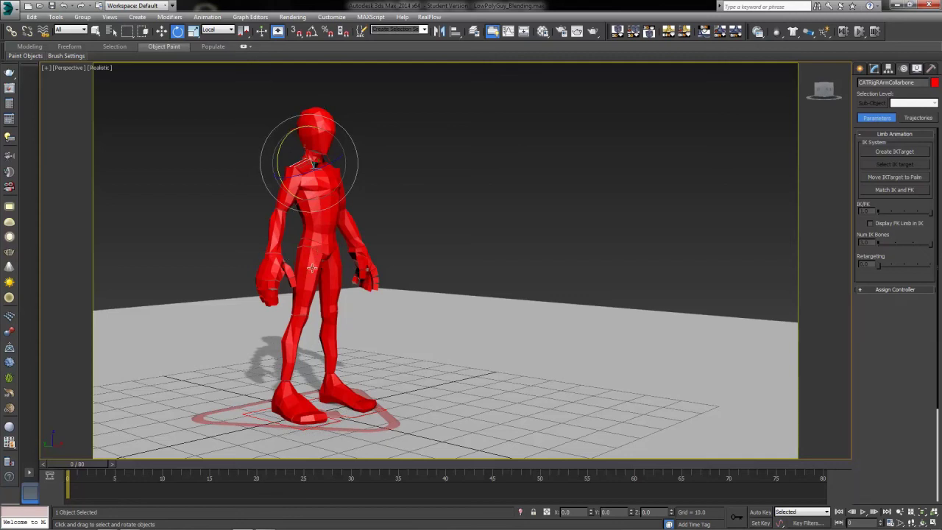
{"action": "left_click", "coordinate": [302, 168]}
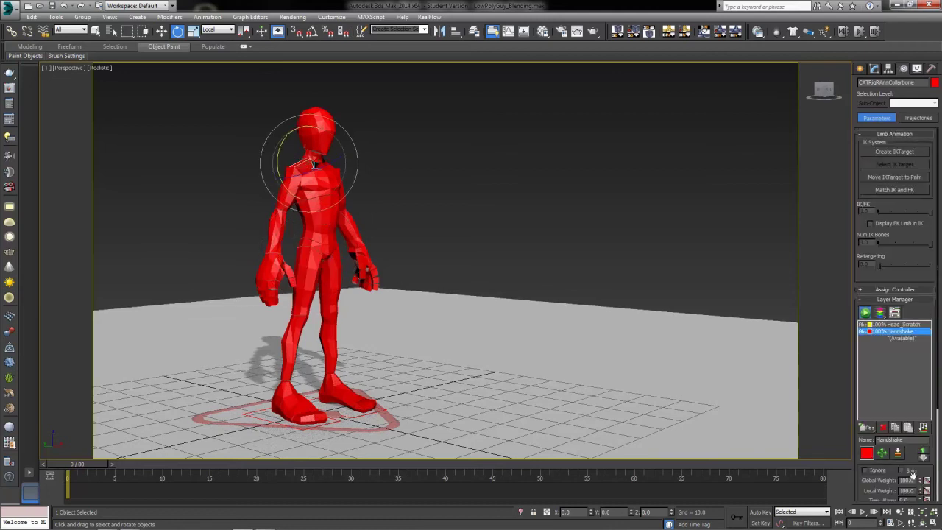
{"action": "scroll", "coordinate": [865, 492], "scroll_direction": "down", "scroll_amount": 3}
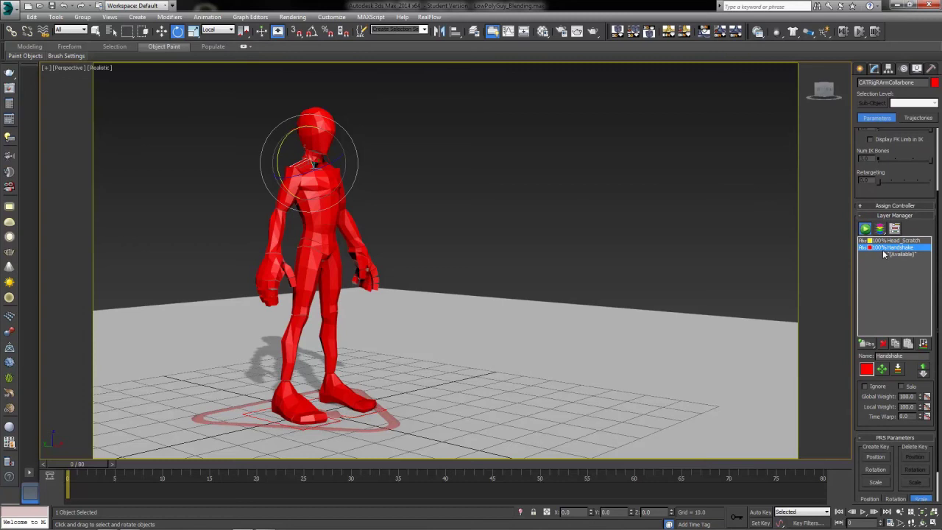
{"action": "left_click_drag", "start_coordinate": [926, 409], "coordinate": [913, 471]}
{"action": "left_click", "coordinate": [448, 170]}
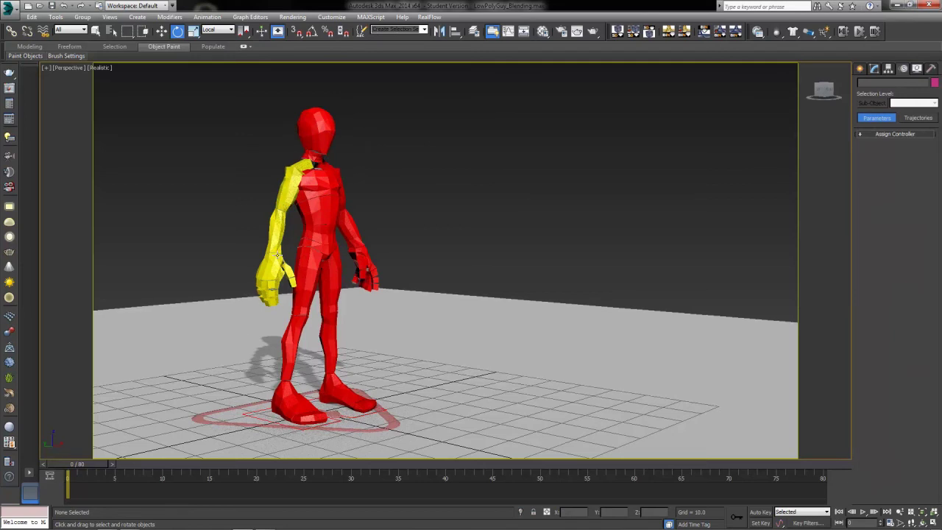
Step: Select the right forearm to examine its Local Weight, and scrub between frames 0 and 10 to view the combined arm motions
{"action": "left_click", "coordinate": [281, 216]}
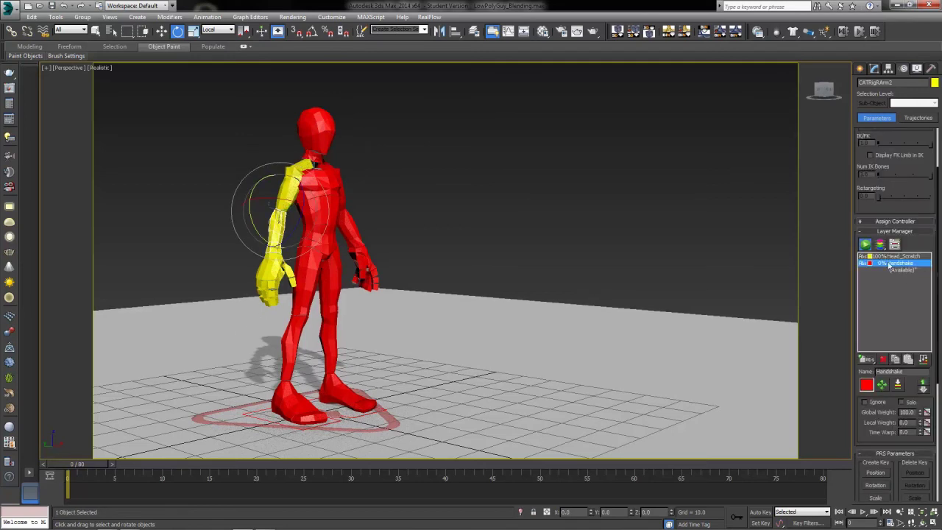
{"action": "left_click", "coordinate": [906, 423]}
{"action": "left_click_drag", "start_coordinate": [77, 474], "coordinate": [165, 524]}
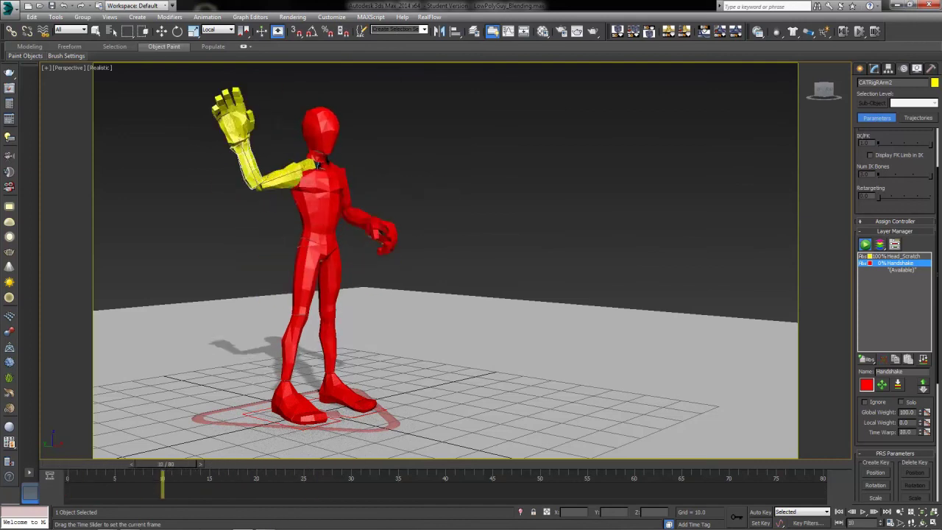
{"action": "left_click_drag", "start_coordinate": [162, 492], "coordinate": [107, 527]}
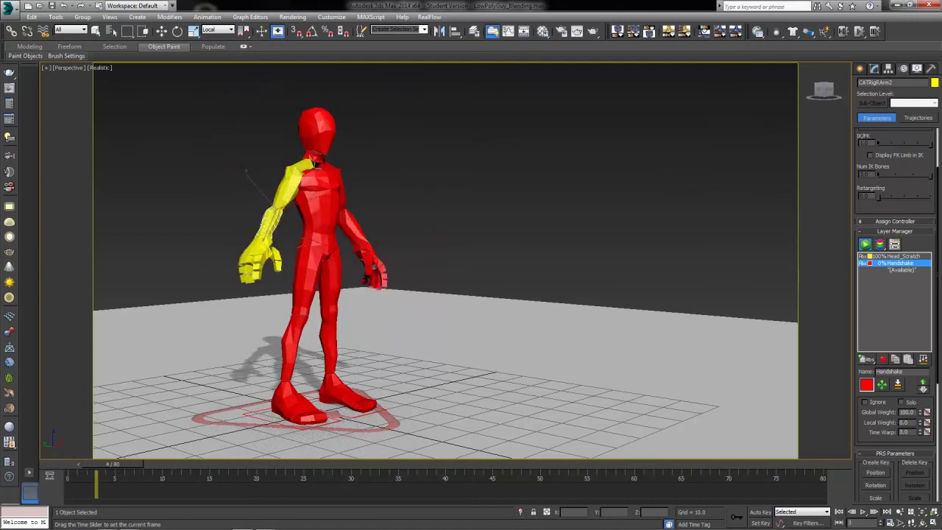
{"action": "left_click_drag", "start_coordinate": [97, 464], "coordinate": [4, 503]}
{"action": "key", "text": "e"}
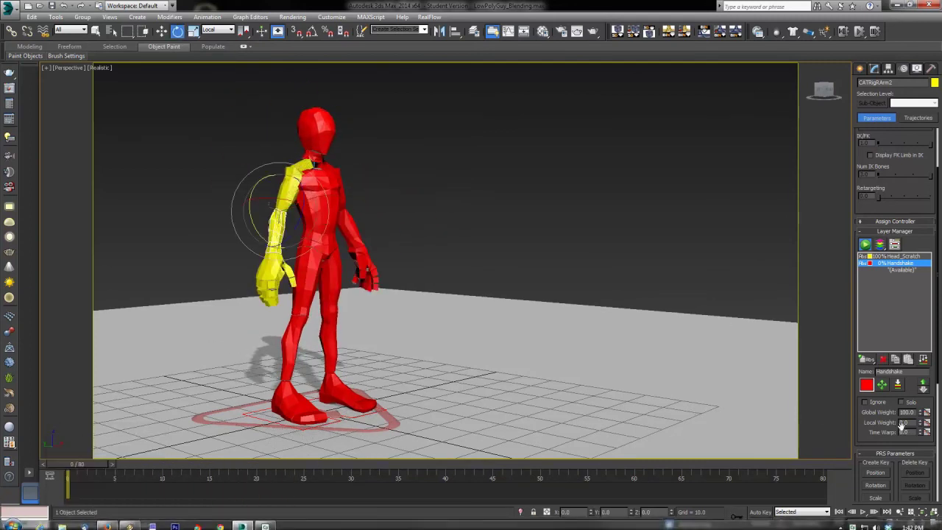
Step: Select the neck bone and scrub between frames 0 and 20 to examine the combined head-scratch and handshake motions
{"action": "left_click_drag", "start_coordinate": [920, 422], "coordinate": [901, 438]}
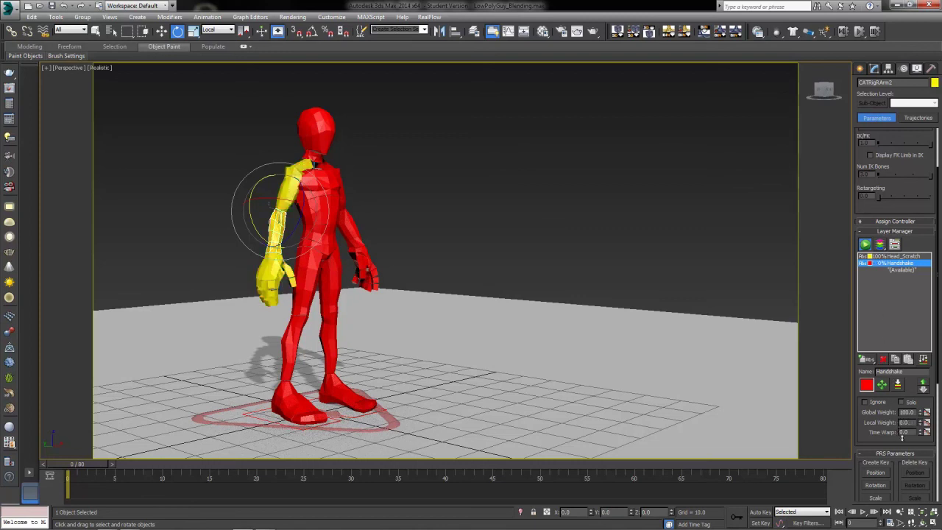
{"action": "left_click", "coordinate": [313, 155]}
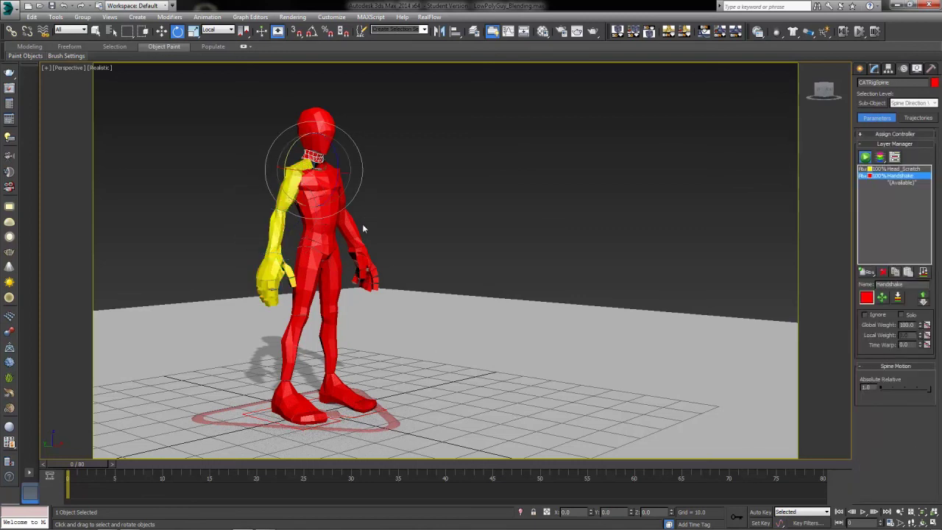
{"action": "left_click_drag", "start_coordinate": [80, 465], "coordinate": [271, 475]}
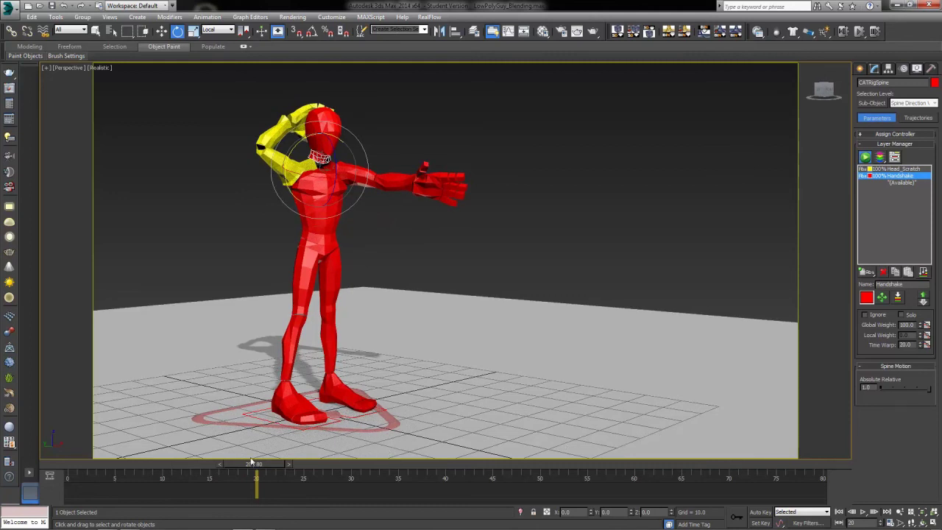
{"action": "left_click_drag", "start_coordinate": [251, 464], "coordinate": [70, 464]}
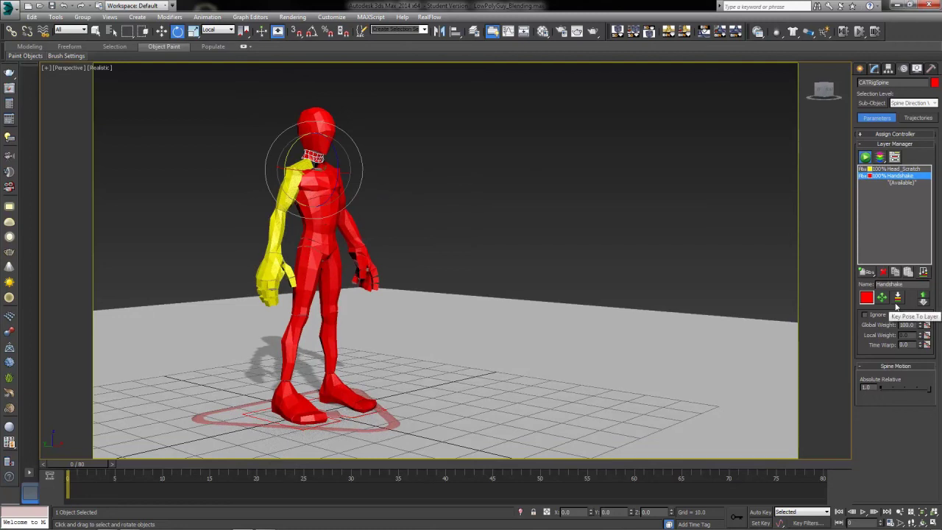
Step: Open the rig's Layer Ranges and expand the Handshake layer to examine its Weights and Transform tracks
{"action": "left_click", "coordinate": [895, 158]}
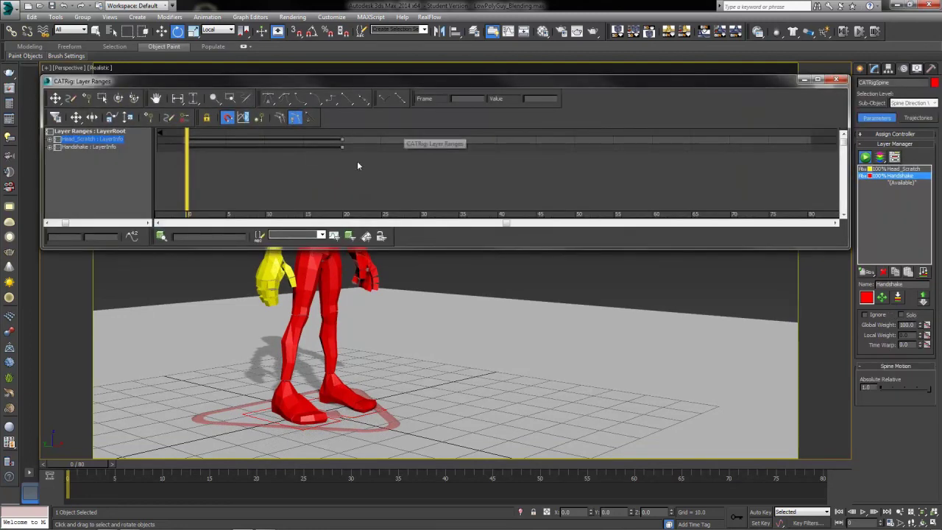
{"action": "left_click", "coordinate": [333, 296]}
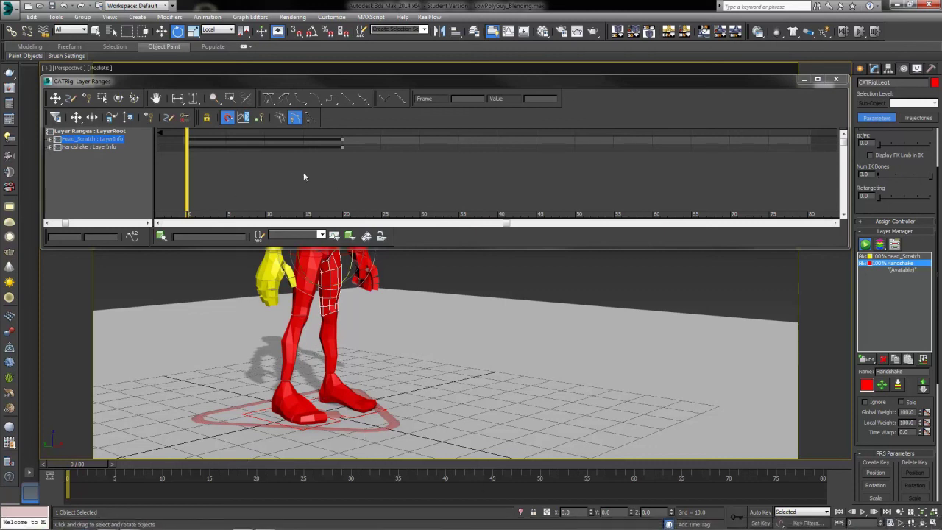
{"action": "left_click", "coordinate": [51, 147]}
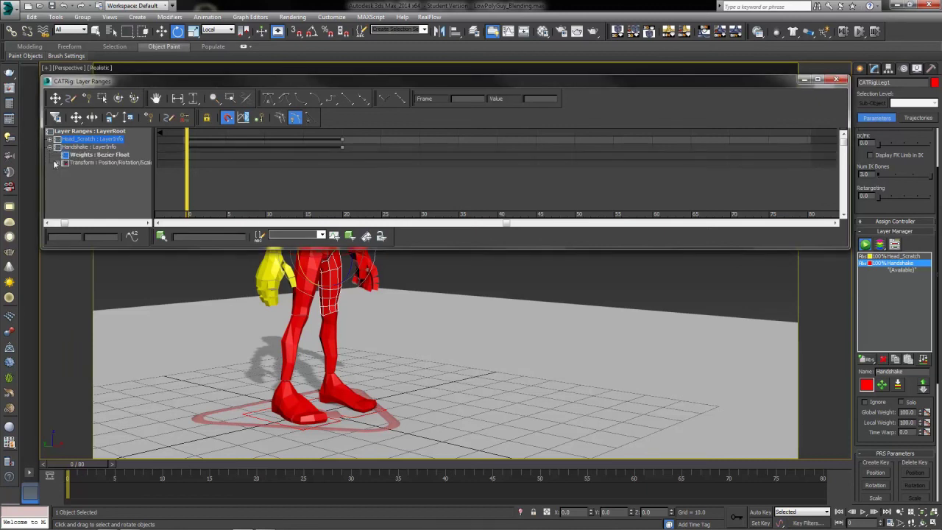
{"action": "left_click", "coordinate": [60, 162]}
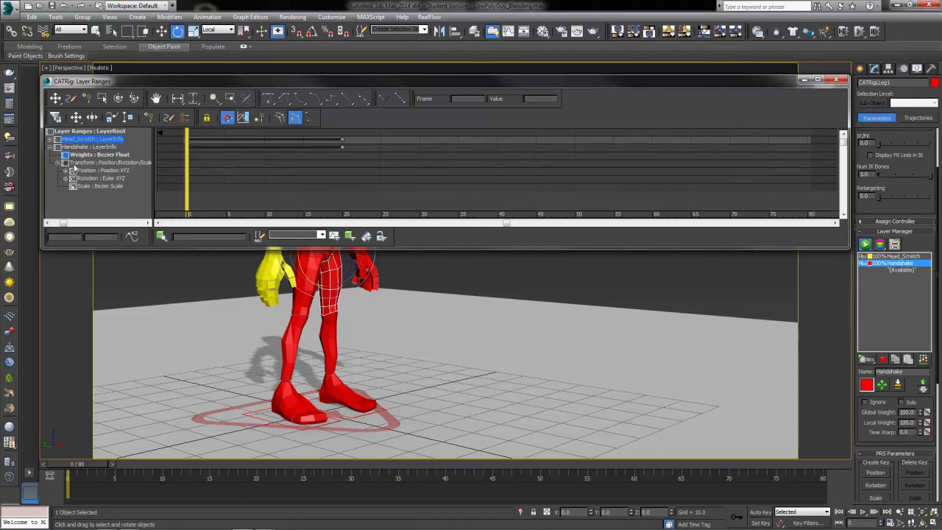
{"action": "left_click", "coordinate": [65, 170]}
{"action": "left_click", "coordinate": [64, 170]}
{"action": "left_click", "coordinate": [95, 155]}
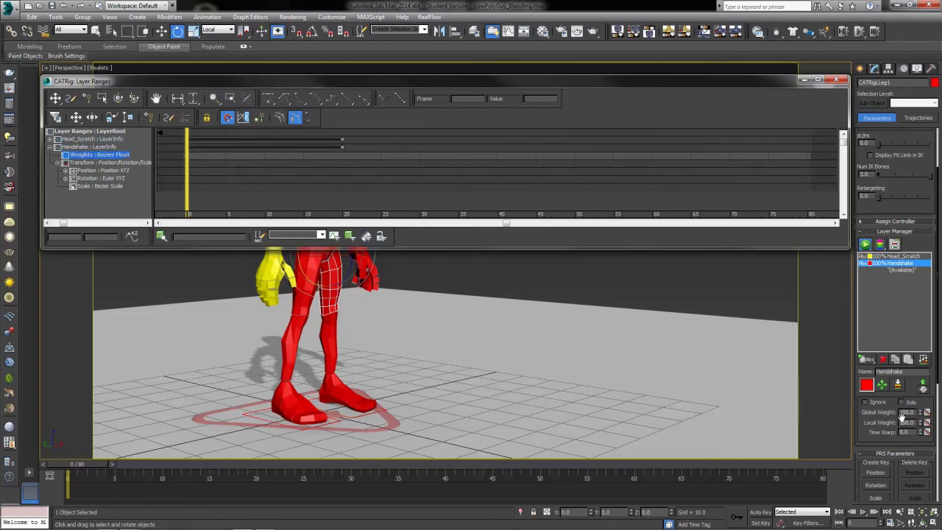
{"action": "left_click_drag", "start_coordinate": [81, 468], "coordinate": [48, 469]}
{"action": "key", "text": "e"}
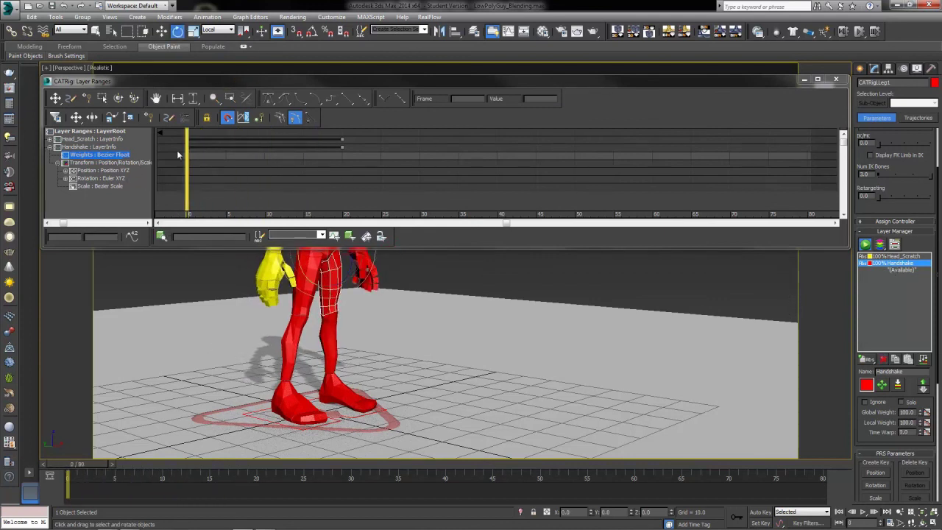
Step: Try shifting the Handshake layer's range to frames 20–40, and scrub with the left upper arm selected to check the timing
{"action": "left_click_drag", "start_coordinate": [223, 149], "coordinate": [371, 163]}
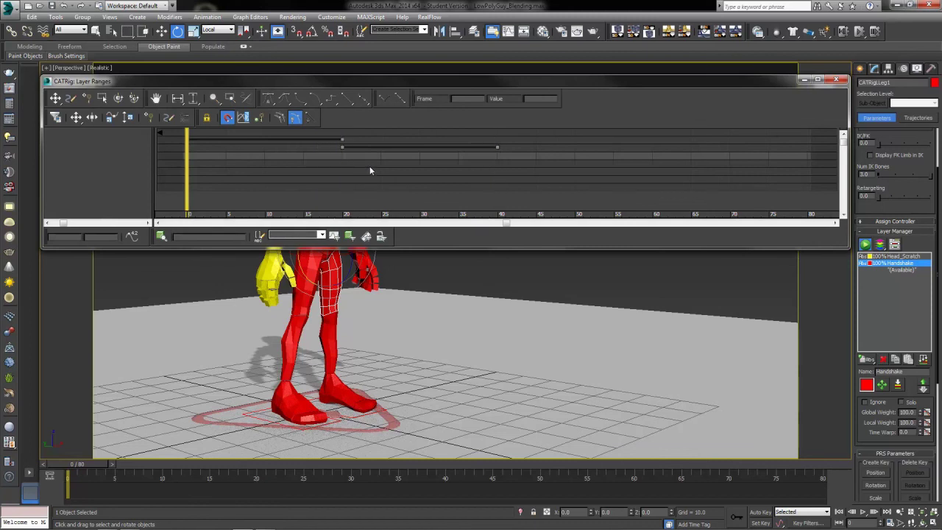
{"action": "left_click_drag", "start_coordinate": [104, 464], "coordinate": [453, 502]}
{"action": "left_click", "coordinate": [836, 78]}
{"action": "key", "text": "e"}
{"action": "left_click", "coordinate": [361, 178]}
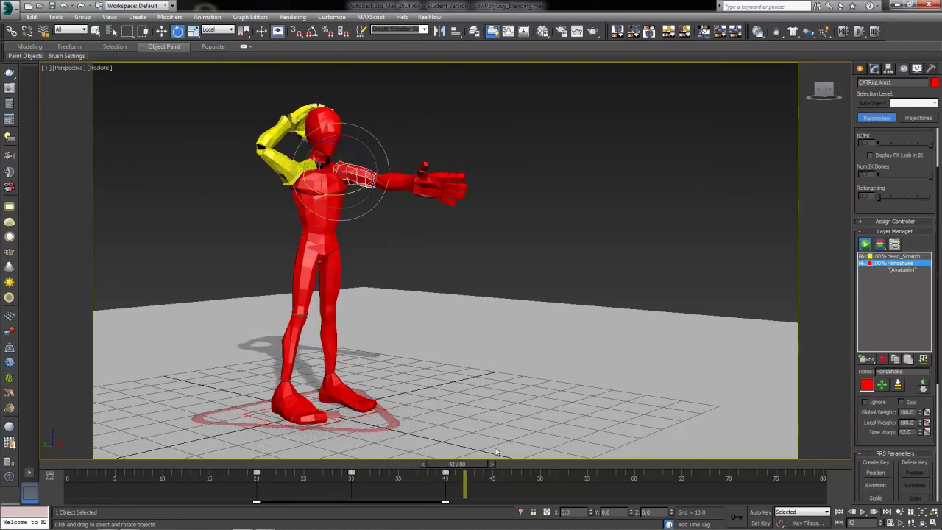
{"action": "left_click_drag", "start_coordinate": [482, 471], "coordinate": [334, 503]}
Step: Undo the shift of the Handshake layer's range and return to frame 0
{"action": "key", "text": "ctrl+z"}
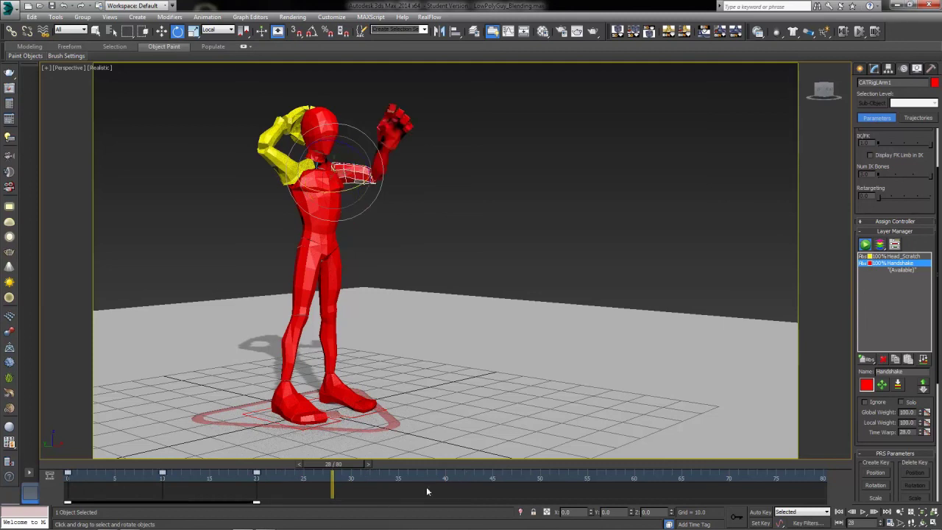
{"action": "left_click_drag", "start_coordinate": [338, 466], "coordinate": [59, 520]}
{"action": "key", "text": "e"}
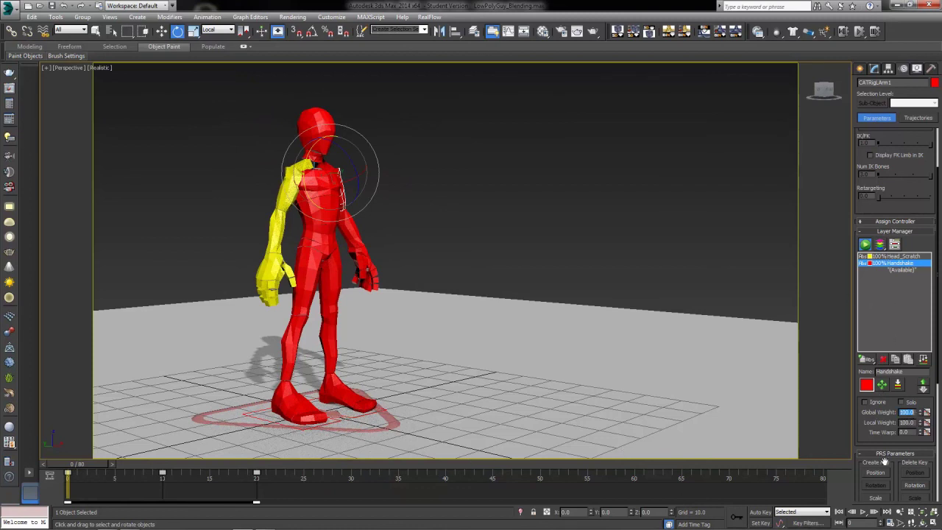
{"action": "left_click", "coordinate": [907, 422]}
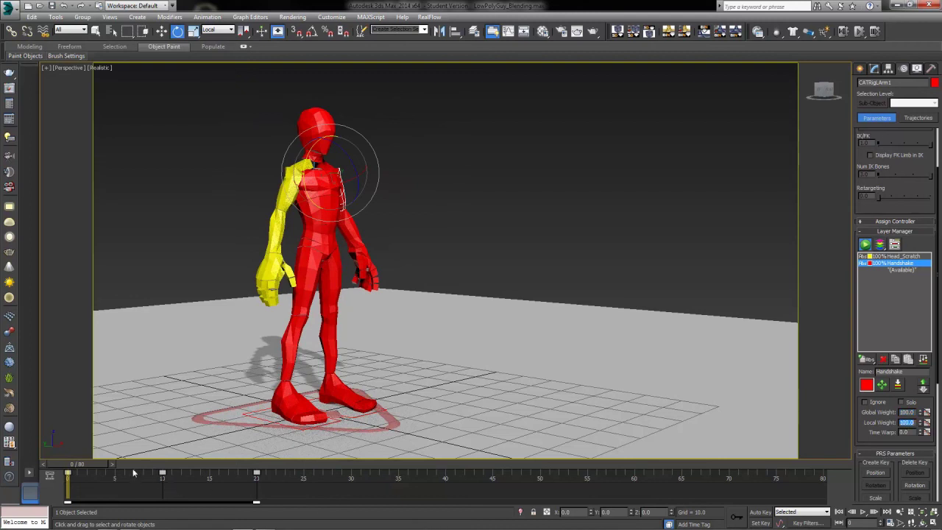